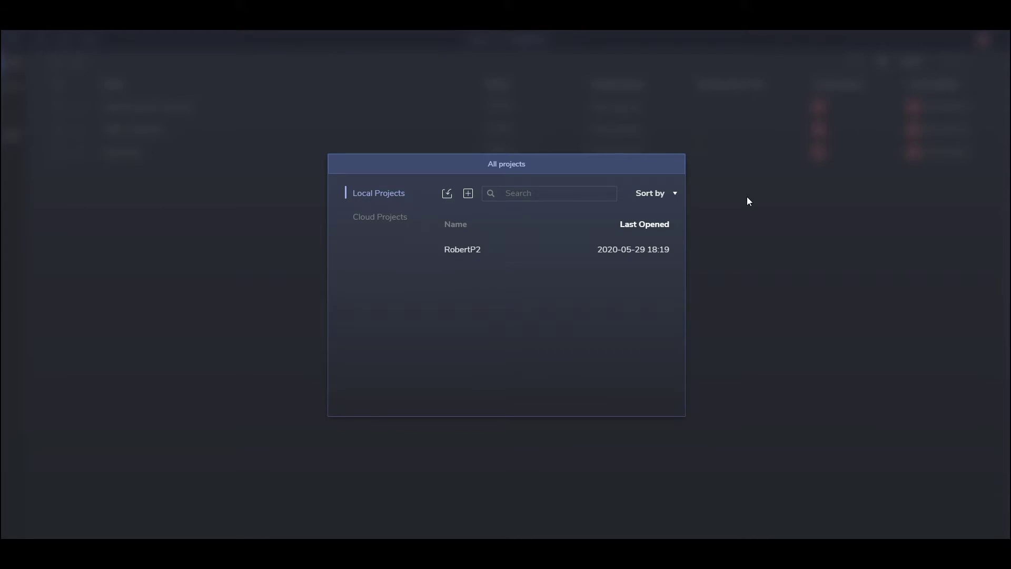
Open the existing project from the list of local projects.
{"action": "left_click", "coordinate": [500, 258]}
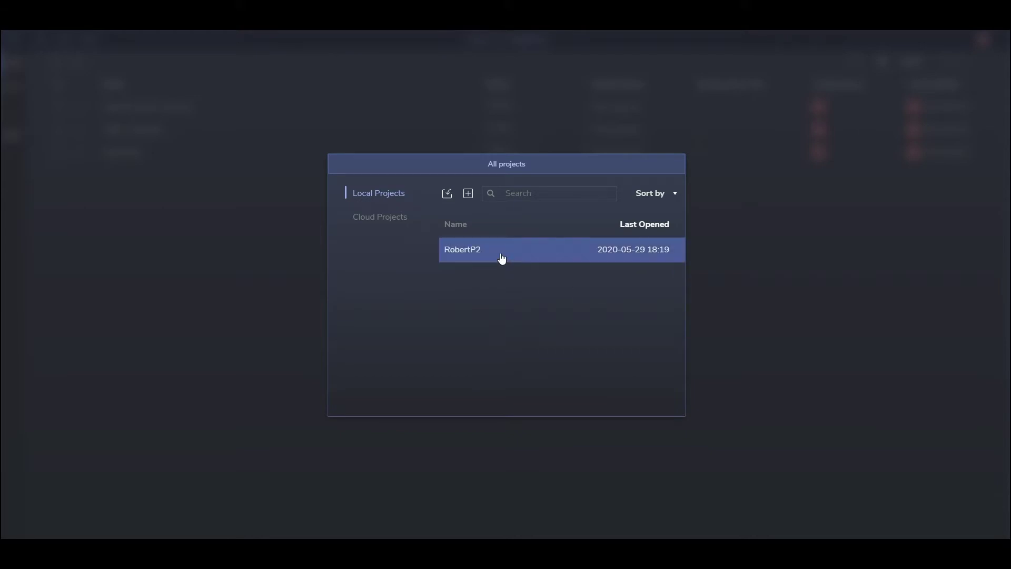
{"action": "double_click", "coordinate": [501, 258]}
{"action": "left_click", "coordinate": [595, 297]}
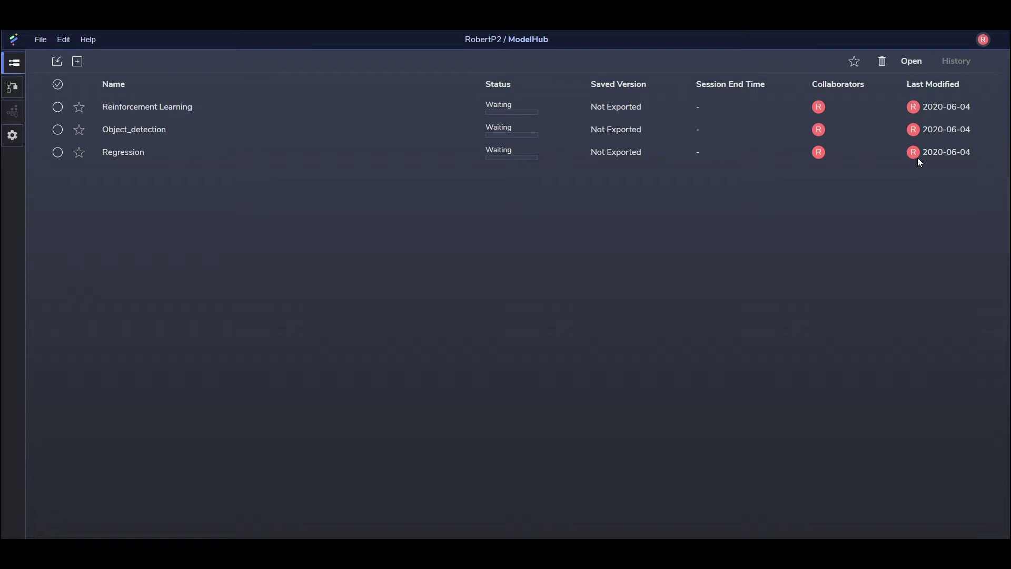
Create a new model from the Empty template and name it New_GAN.
{"action": "left_click", "coordinate": [77, 62]}
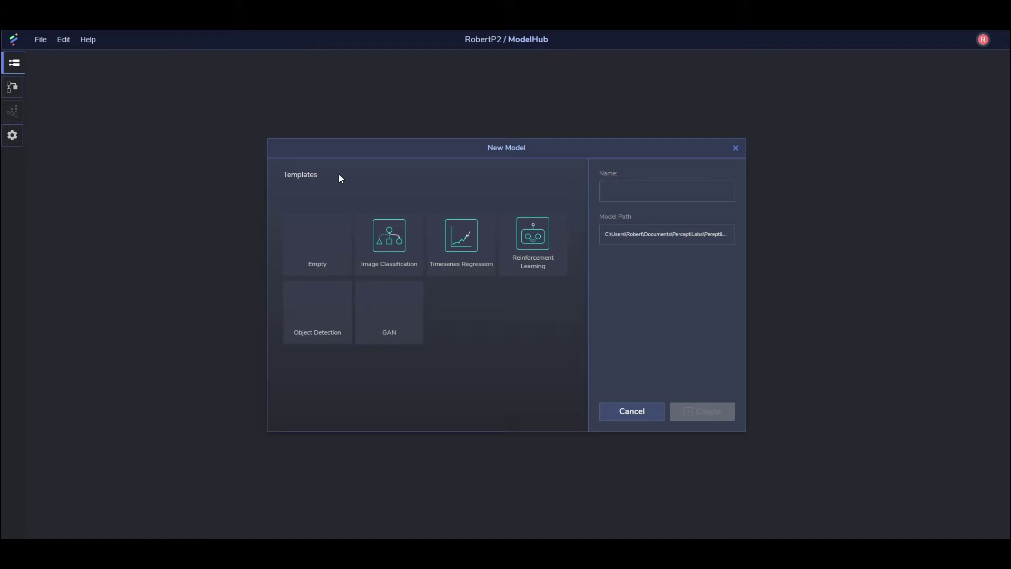
{"action": "left_click", "coordinate": [332, 238]}
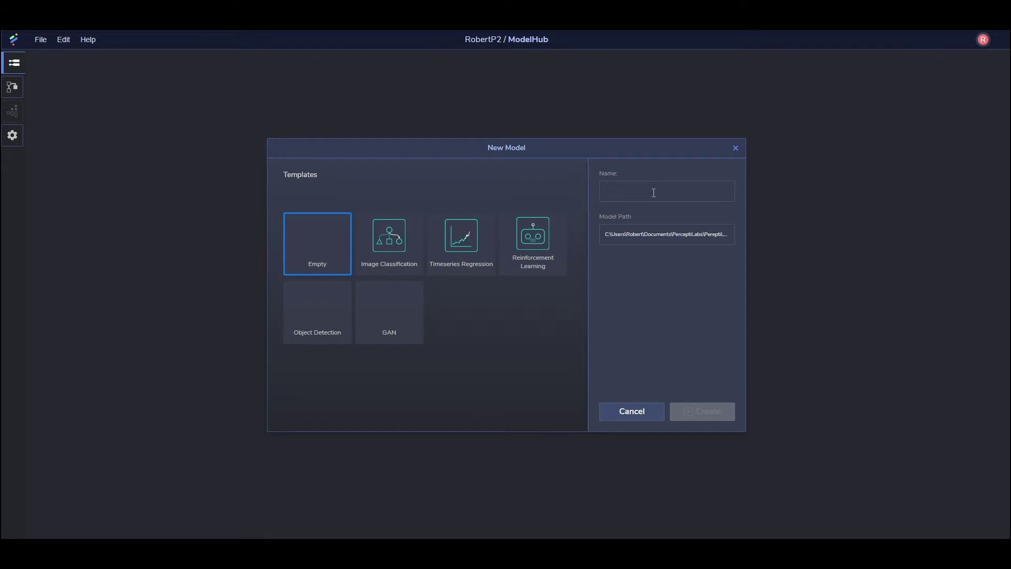
{"action": "type", "text": "New_GAN"}
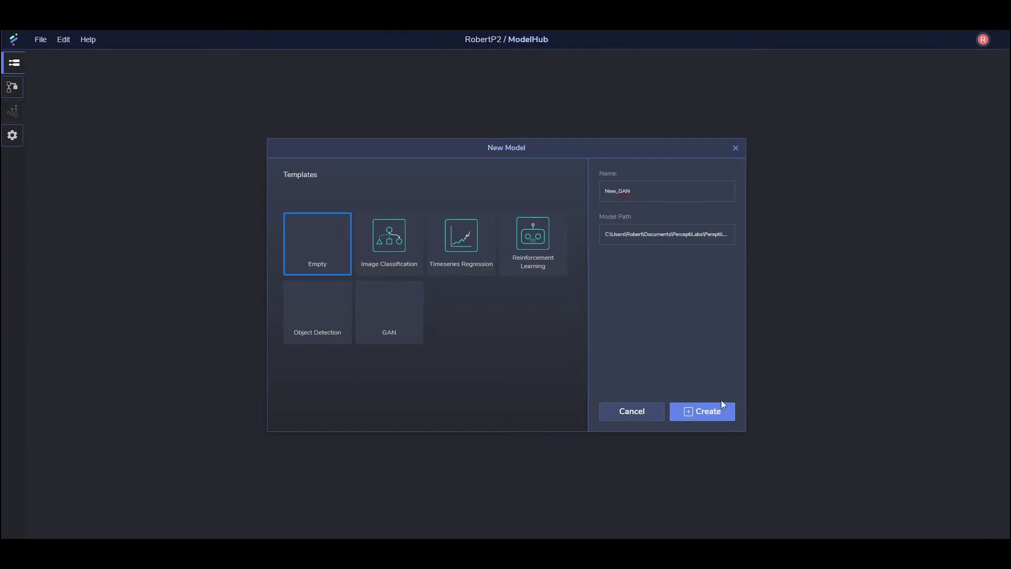
{"action": "left_click", "coordinate": [717, 419]}
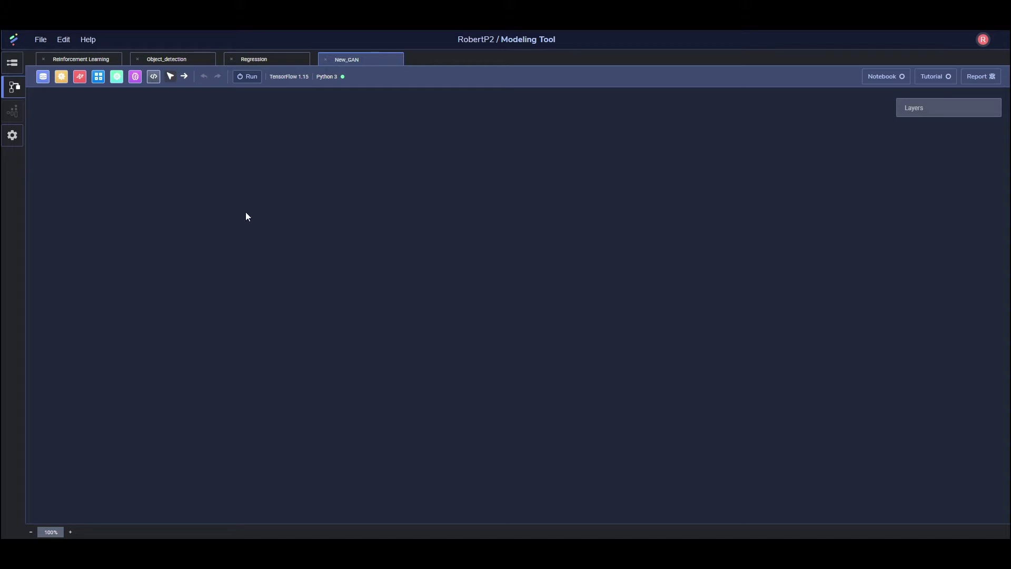
{"action": "left_click", "coordinate": [43, 79]}
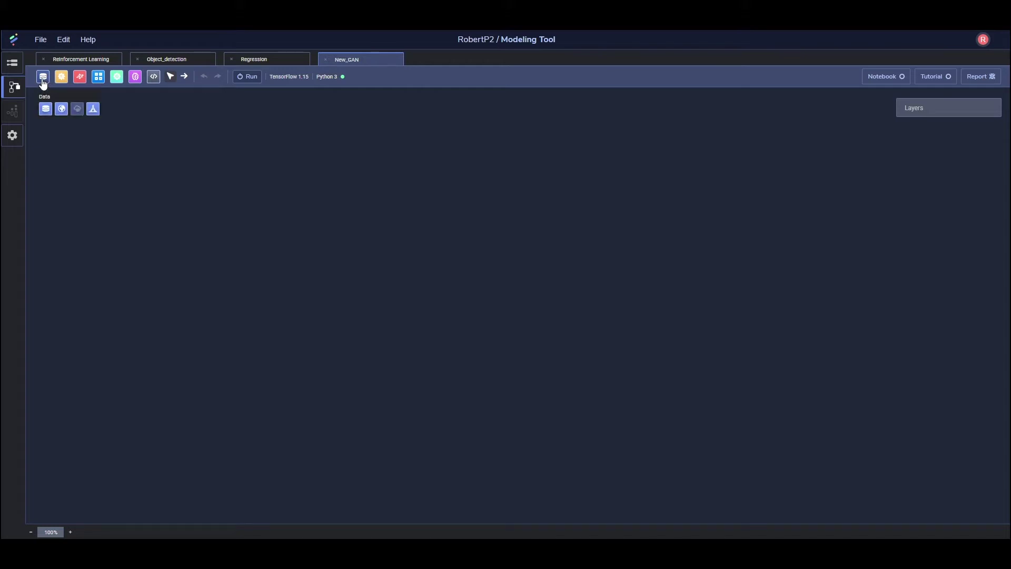
{"action": "left_click", "coordinate": [64, 83]}
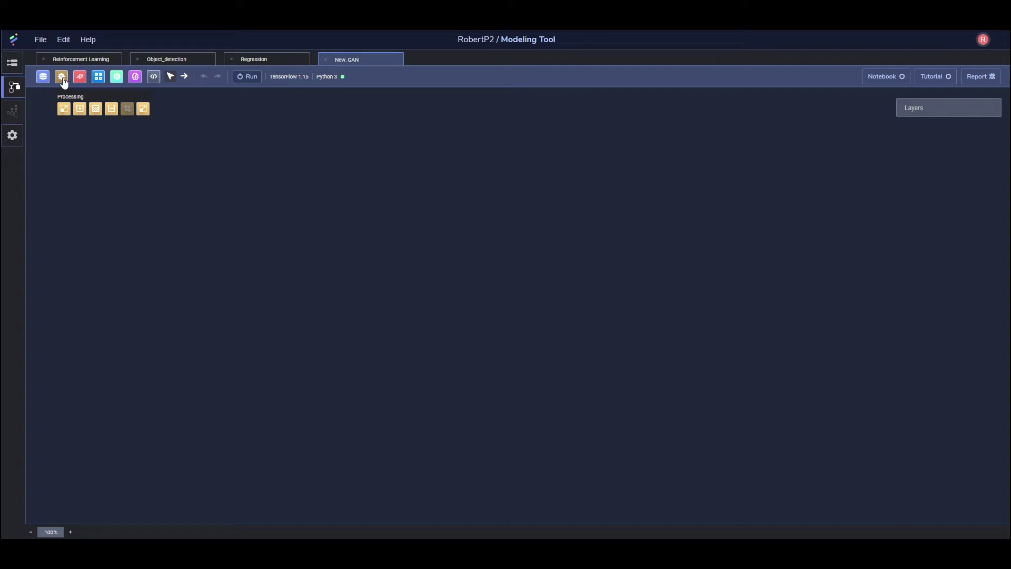
{"action": "left_click", "coordinate": [80, 81]}
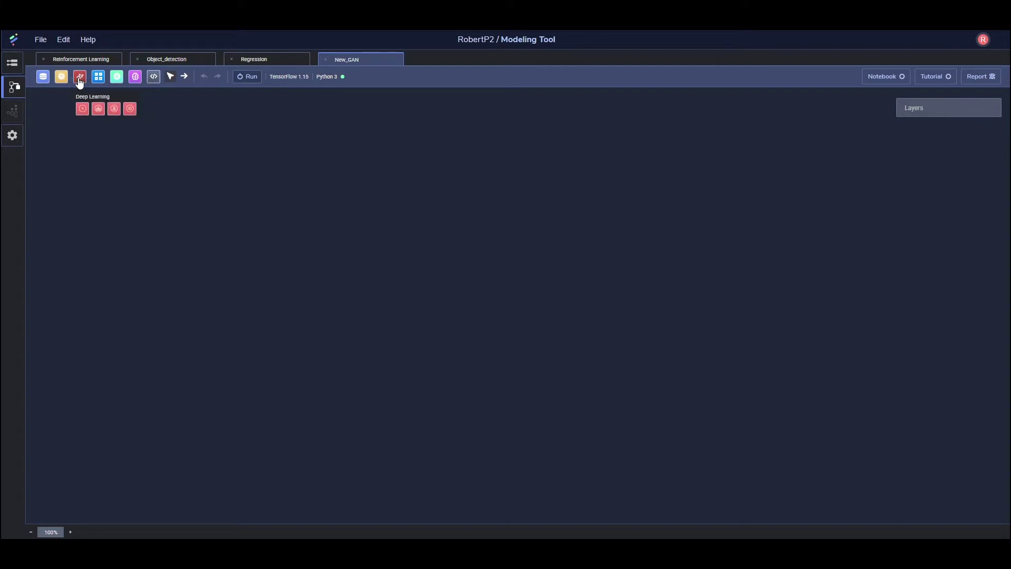
{"action": "left_click", "coordinate": [98, 81]}
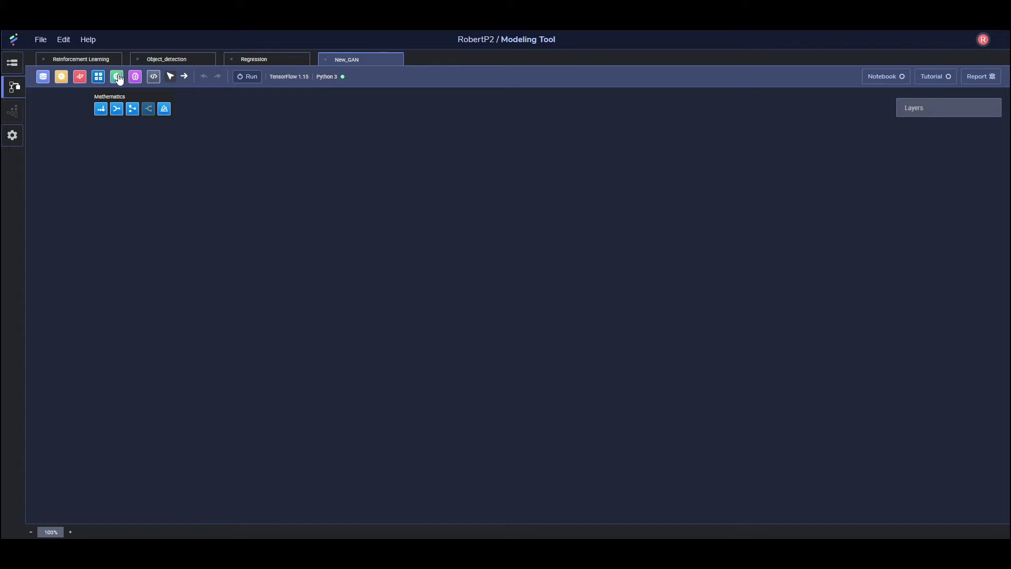
{"action": "left_click", "coordinate": [117, 78]}
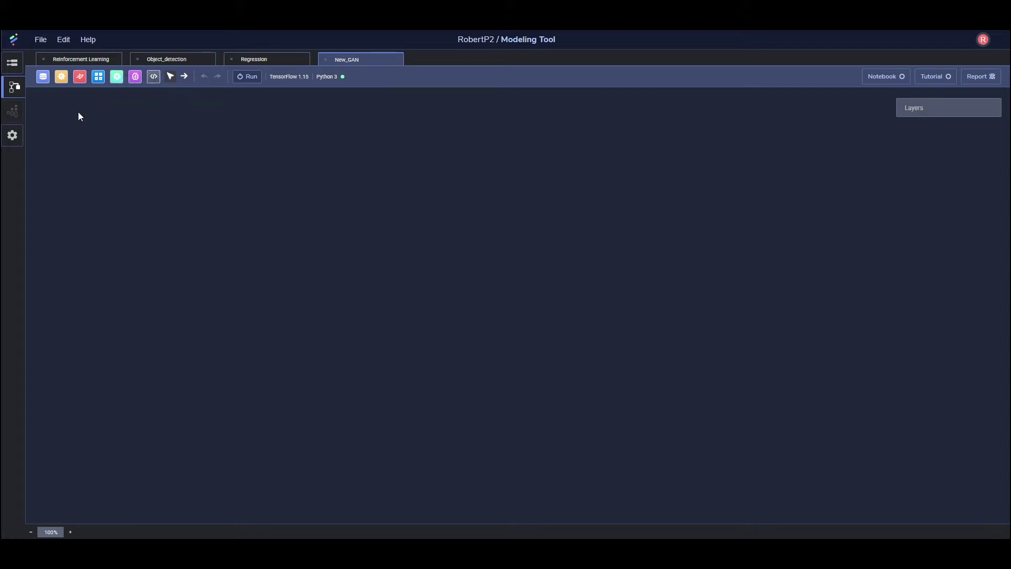
Add a Random data component to the empty canvas and set its shape to 100.
{"action": "mouse_move", "coordinate": [47, 83]}
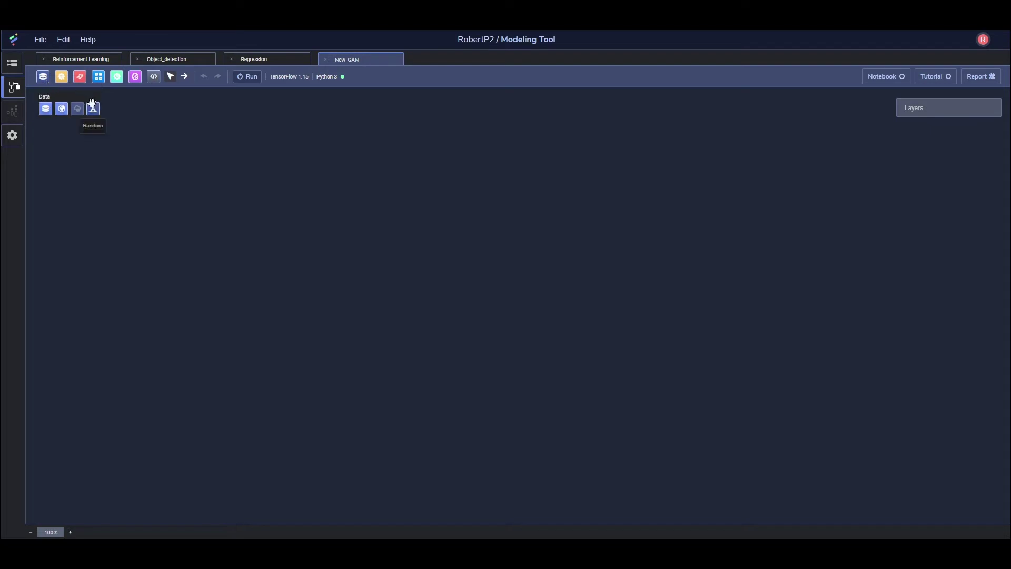
{"action": "left_click_drag", "start_coordinate": [92, 108], "coordinate": [120, 214]}
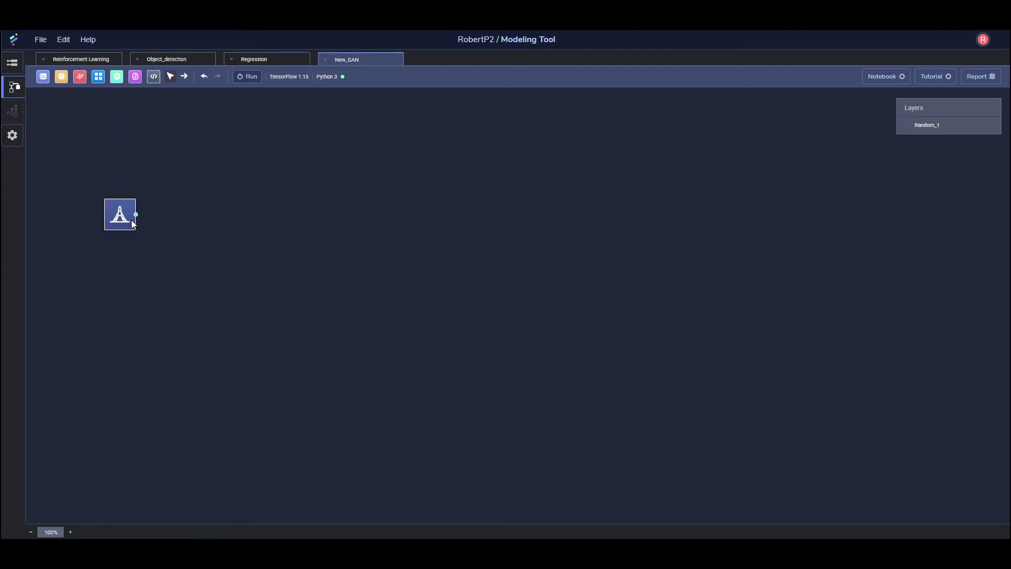
{"action": "double_click", "coordinate": [120, 216]}
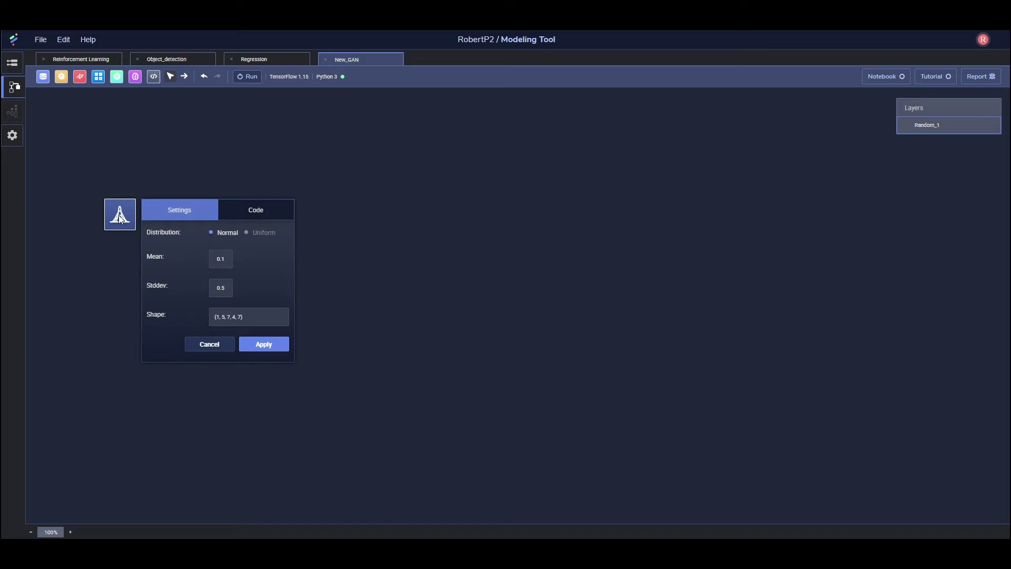
{"action": "left_click", "coordinate": [241, 316]}
{"action": "left_click_drag", "start_coordinate": [241, 316], "coordinate": [217, 319]}
{"action": "type", "text": "100"}
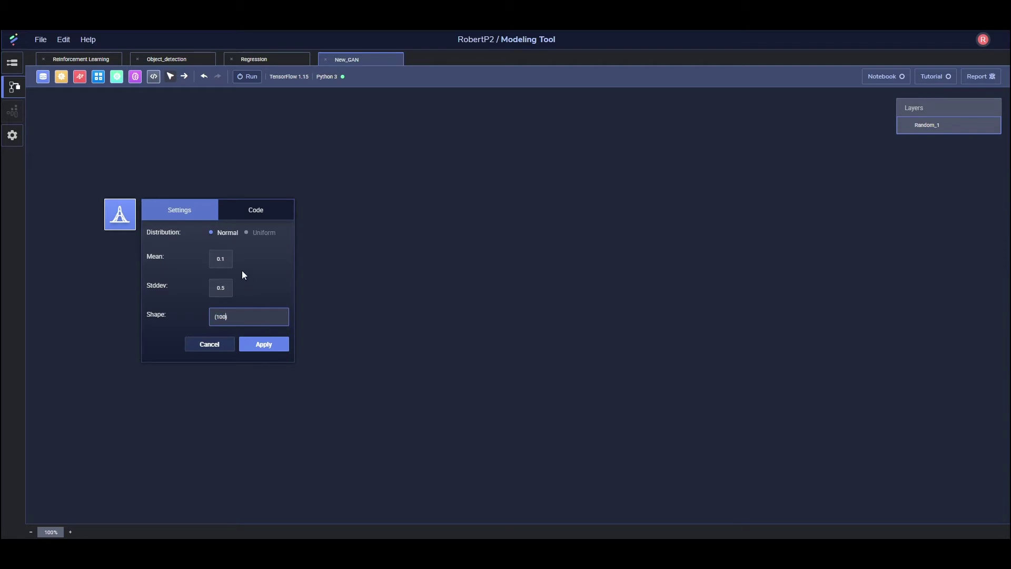
{"action": "mouse_move", "coordinate": [229, 288]}
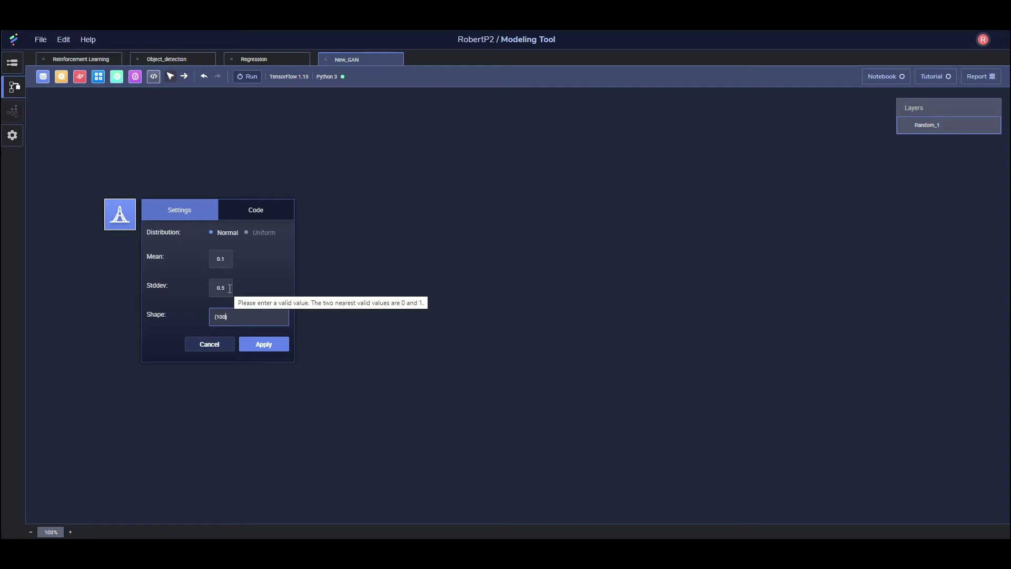
{"action": "left_click", "coordinate": [264, 345]}
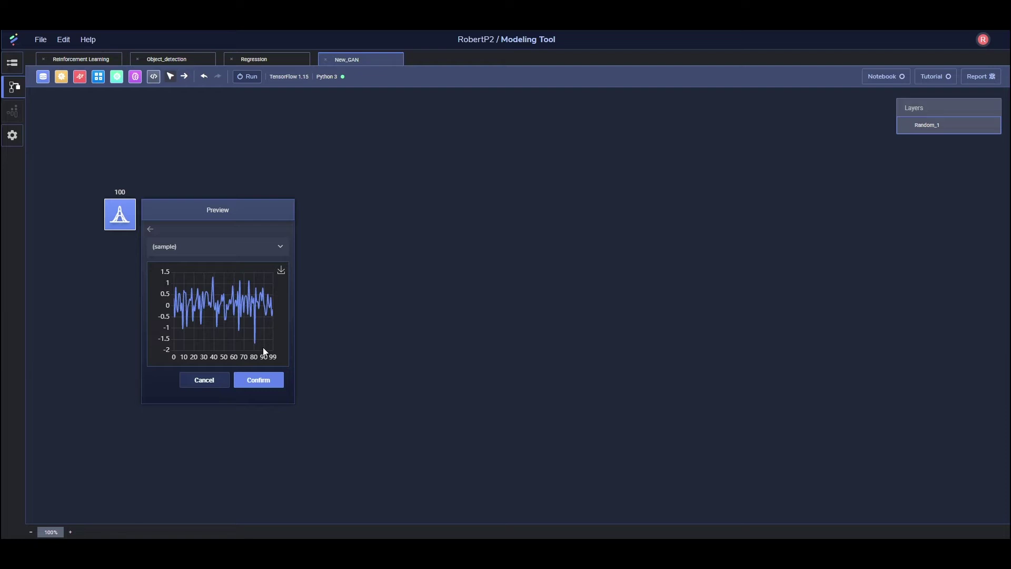
{"action": "left_click", "coordinate": [258, 380]}
{"action": "left_click", "coordinate": [103, 185]}
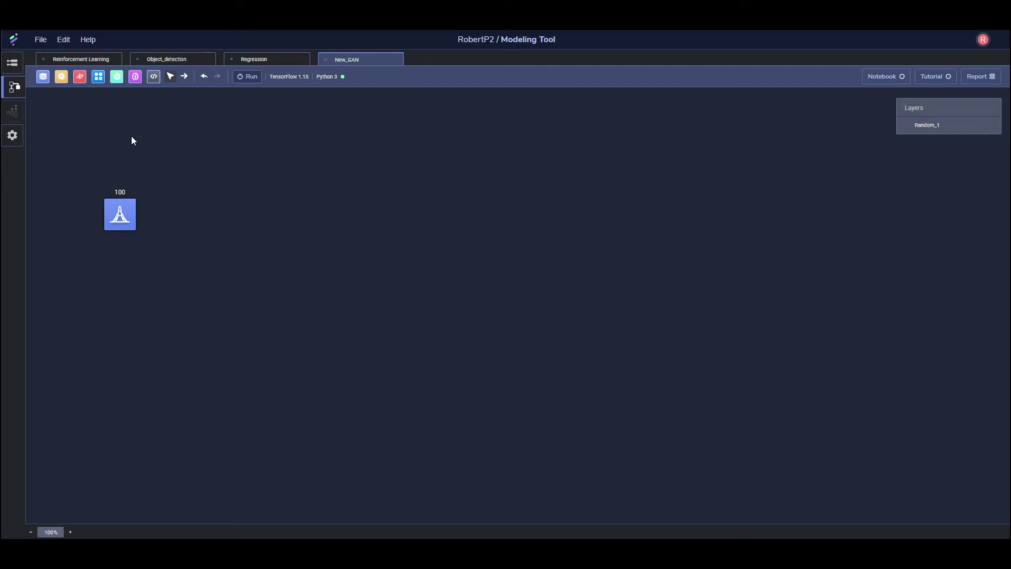
Add a Fully Connected layer beside the Random component and connect the Random output to it.
{"action": "left_click", "coordinate": [80, 76]}
{"action": "left_click_drag", "start_coordinate": [82, 109], "coordinate": [182, 219]}
{"action": "left_click", "coordinate": [191, 217]}
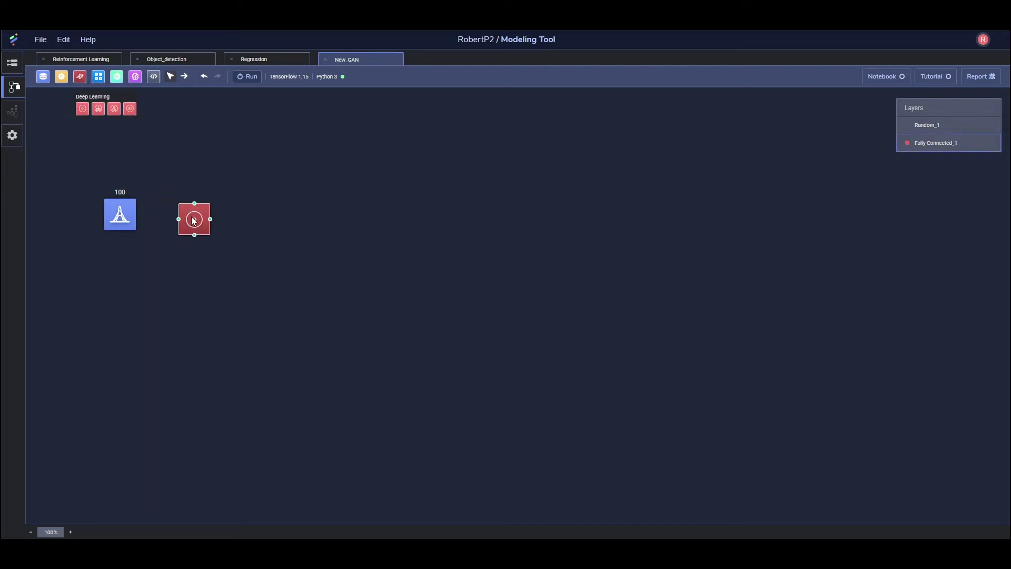
{"action": "left_click_drag", "start_coordinate": [135, 215], "coordinate": [185, 216]}
Set the first Fully Connected layer to 128 neurons and confirm its preview.
{"action": "double_click", "coordinate": [199, 214]}
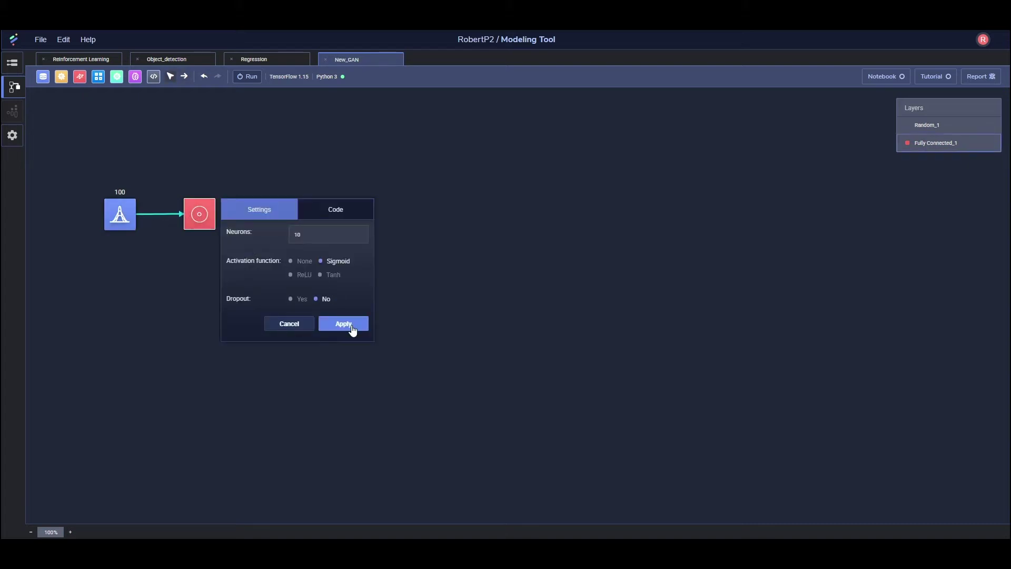
{"action": "left_click", "coordinate": [327, 232]}
{"action": "type", "text": "128"}
{"action": "left_click", "coordinate": [357, 322]}
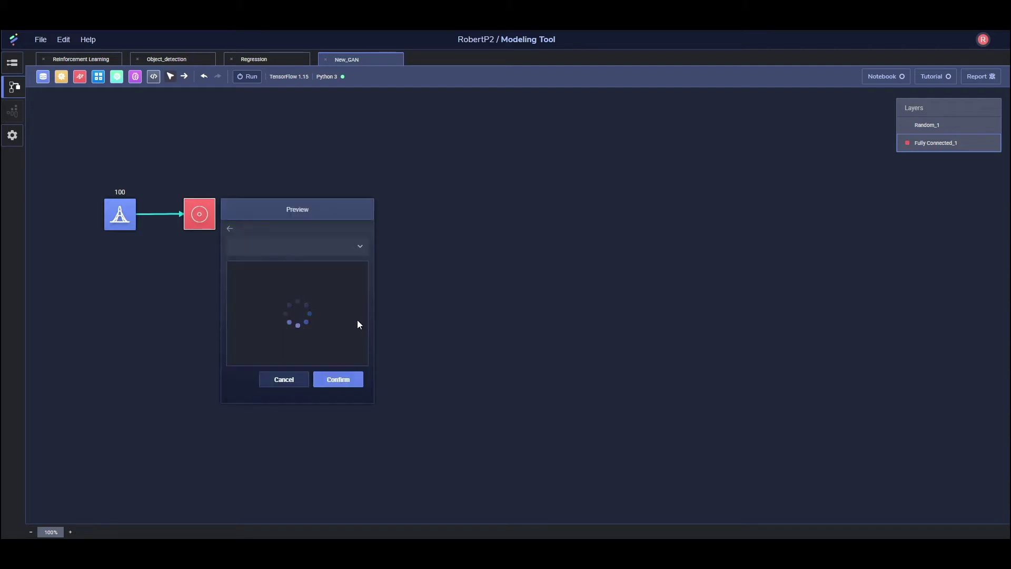
{"action": "left_click", "coordinate": [339, 379]}
Add a second Fully Connected layer linked after the 128-neuron layer and set its neurons to 784.
{"action": "left_click", "coordinate": [80, 76]}
{"action": "mouse_move", "coordinate": [82, 108]}
{"action": "left_mouse_down"}
{"action": "mouse_move", "coordinate": [108, 136]}
{"action": "mouse_move", "coordinate": [273, 210]}
{"action": "mouse_move", "coordinate": [262, 220]}
{"action": "mouse_move", "coordinate": [277, 216]}
{"action": "left_mouse_up"}
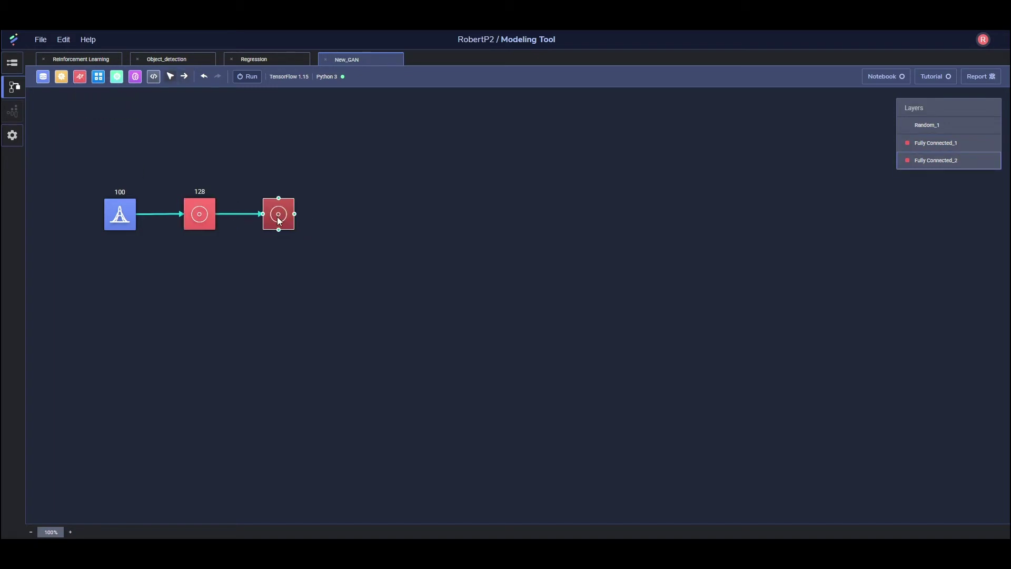
{"action": "double_click", "coordinate": [277, 216]}
{"action": "left_click", "coordinate": [388, 234]}
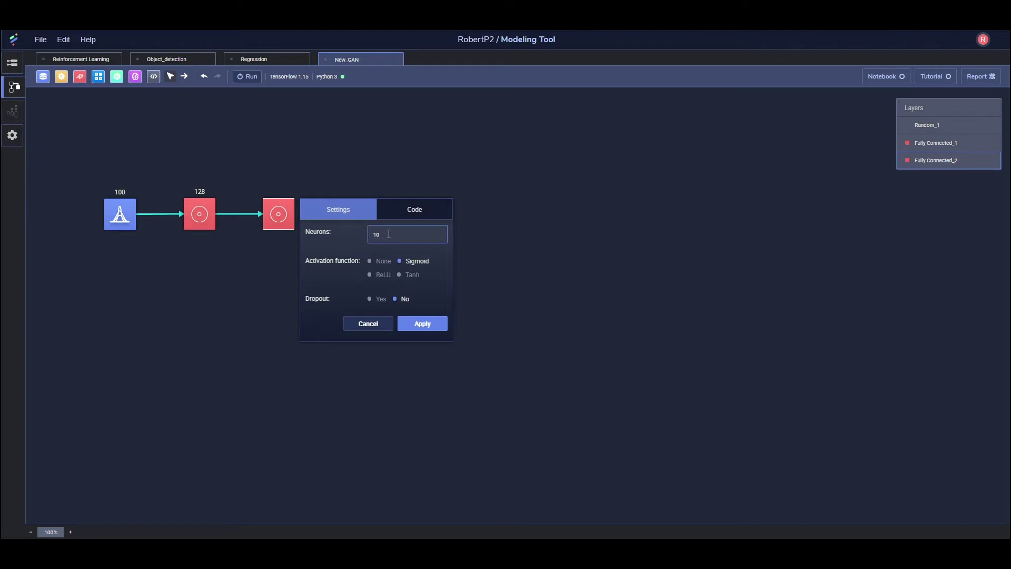
{"action": "key", "text": "BackSpace"}
{"action": "type", "text": "784"}
Review the second Fully Connected layer's code, and apply and confirm the layer's settings.
{"action": "left_click", "coordinate": [414, 212]}
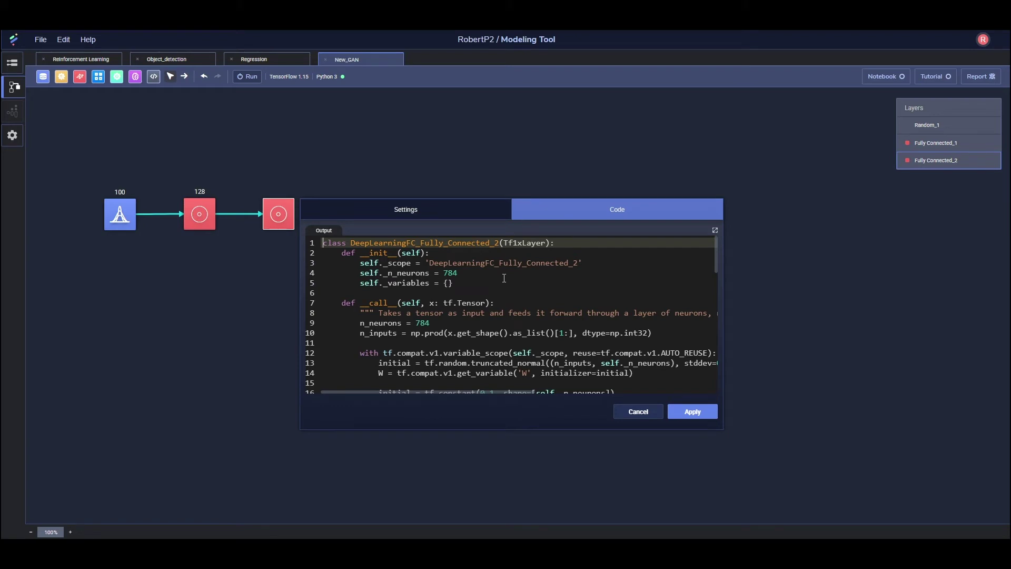
{"action": "scroll", "coordinate": [504, 278], "scroll_direction": "down", "scroll_amount": 2}
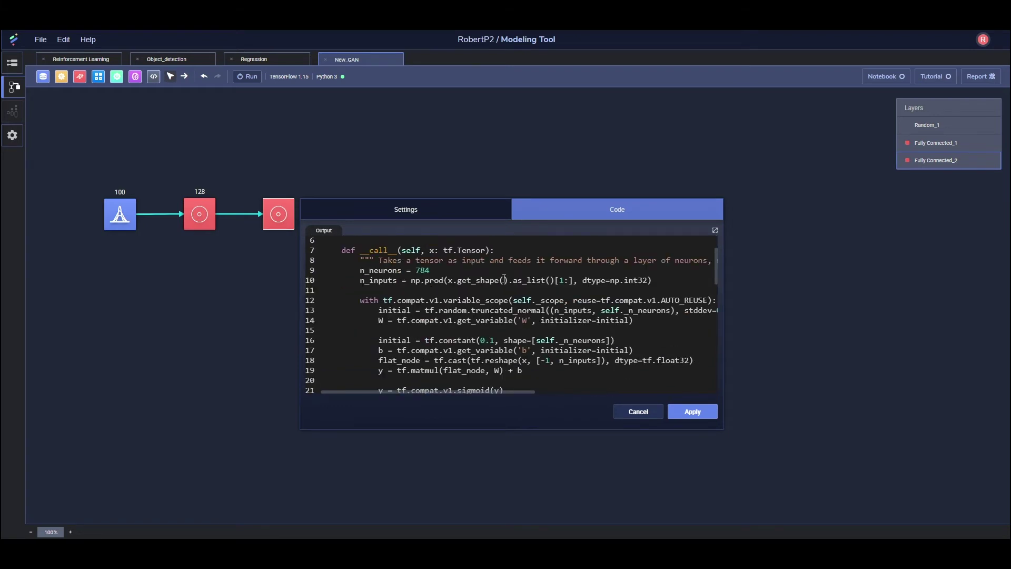
{"action": "scroll", "coordinate": [504, 278], "scroll_direction": "down", "scroll_amount": 2}
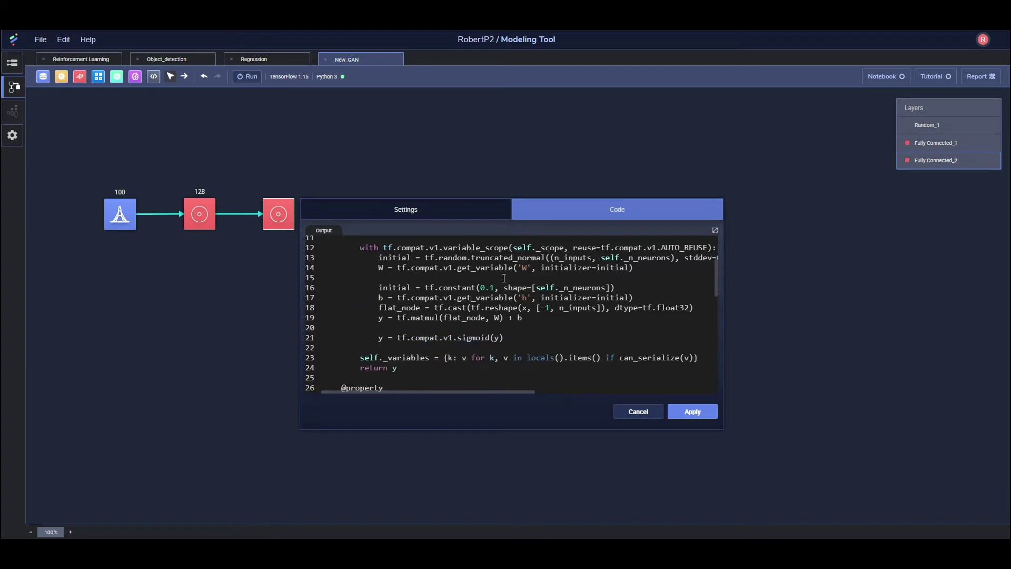
{"action": "scroll", "coordinate": [504, 278], "scroll_direction": "up", "scroll_amount": 2}
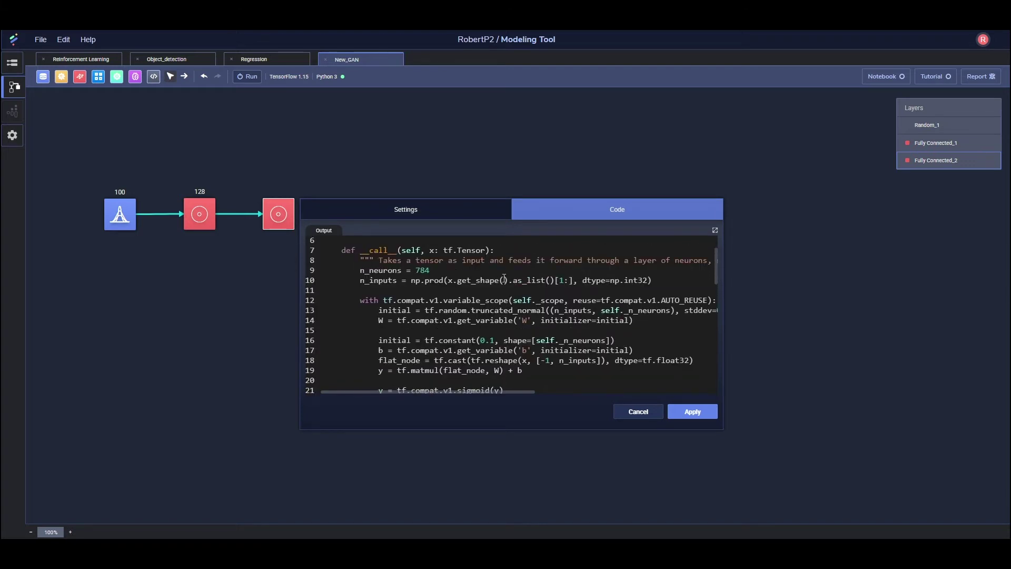
{"action": "scroll", "coordinate": [504, 278], "scroll_direction": "up", "scroll_amount": 2}
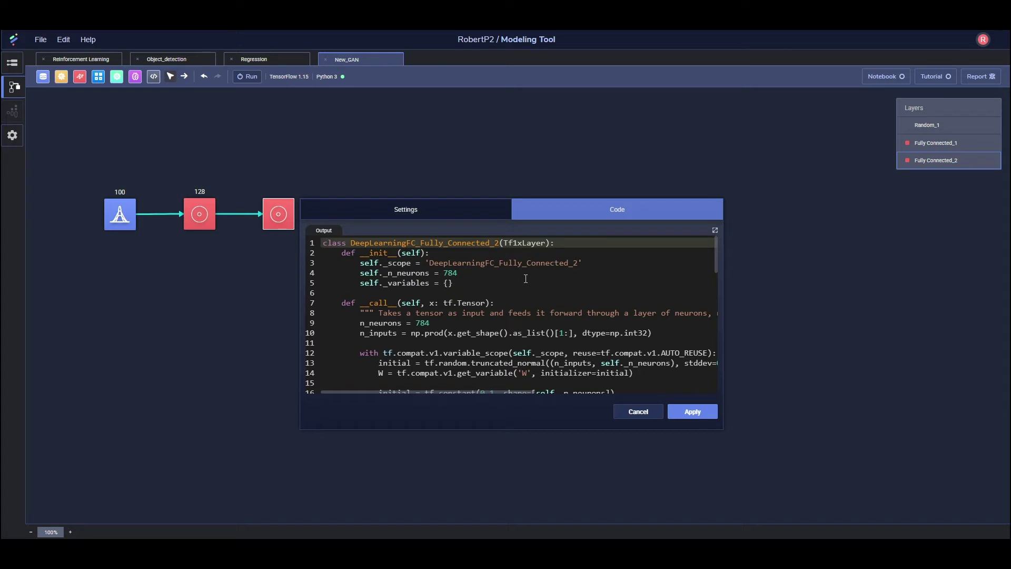
{"action": "left_click", "coordinate": [449, 218]}
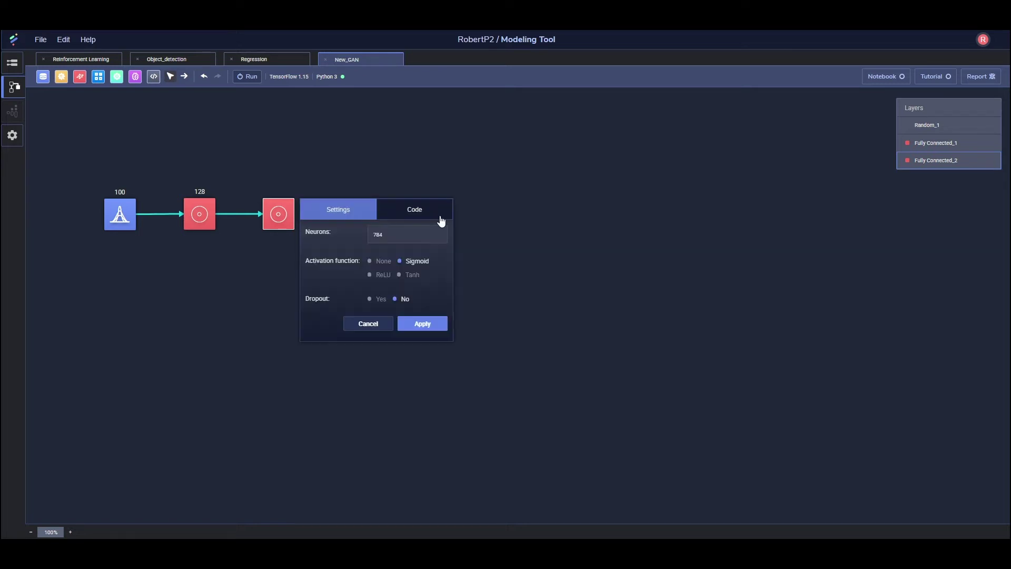
{"action": "left_click", "coordinate": [422, 328]}
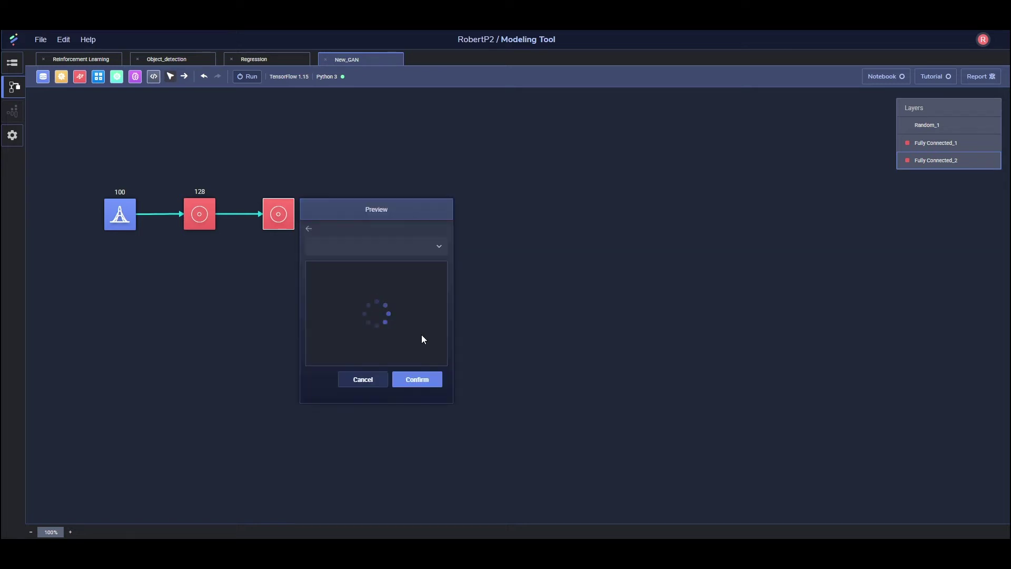
{"action": "left_click", "coordinate": [424, 382]}
{"action": "left_click", "coordinate": [114, 148]}
Add a Reshape component linked after the second Fully Connected layer and apply a 28 x 28 x 1 reshape.
{"action": "left_click", "coordinate": [62, 77]}
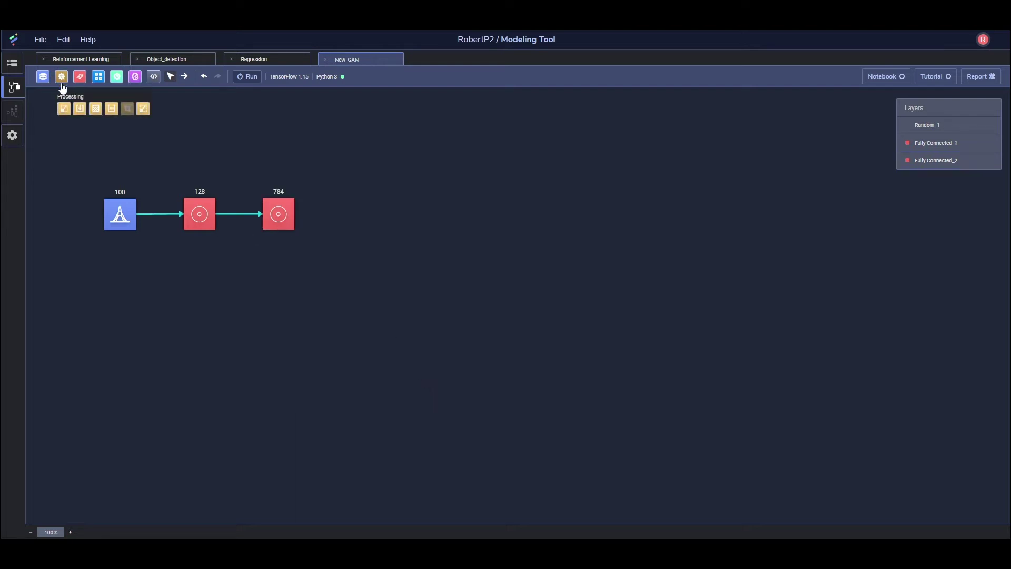
{"action": "mouse_move", "coordinate": [64, 108]}
{"action": "left_mouse_down"}
{"action": "mouse_move", "coordinate": [294, 205]}
{"action": "mouse_move", "coordinate": [349, 211]}
{"action": "mouse_move", "coordinate": [315, 217]}
{"action": "mouse_move", "coordinate": [363, 223]}
{"action": "left_mouse_up"}
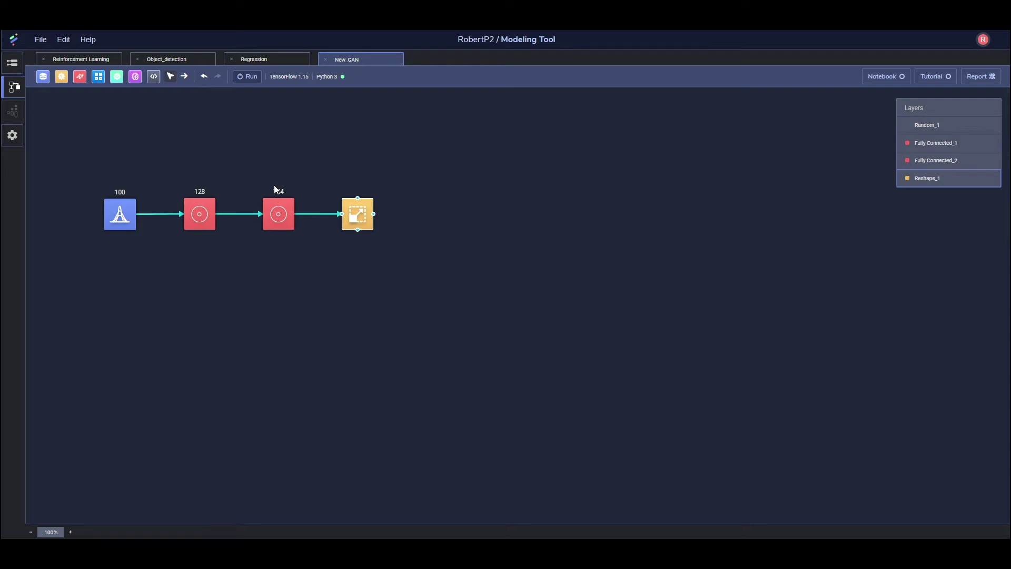
{"action": "double_click", "coordinate": [356, 215]}
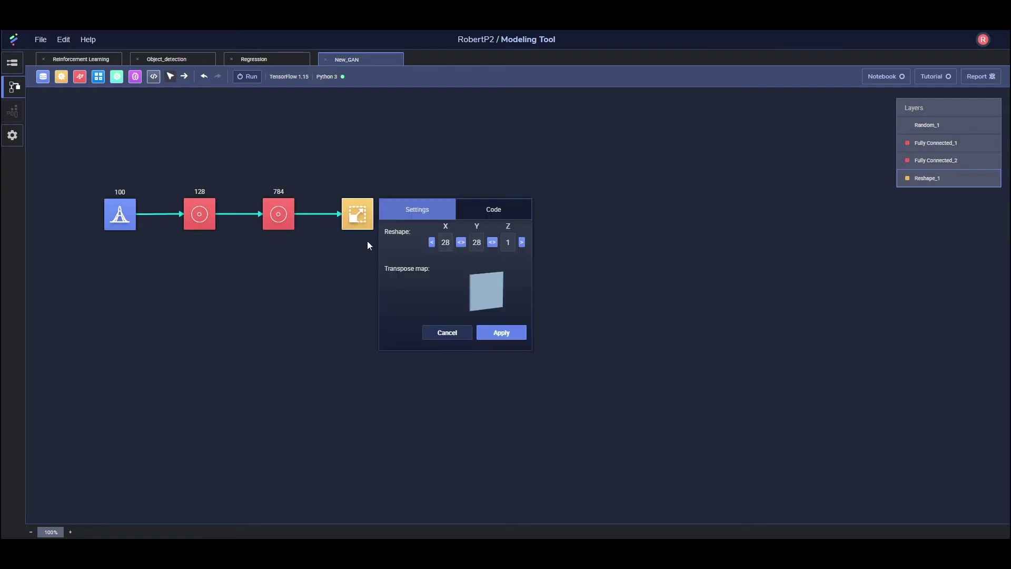
{"action": "left_click", "coordinate": [517, 335]}
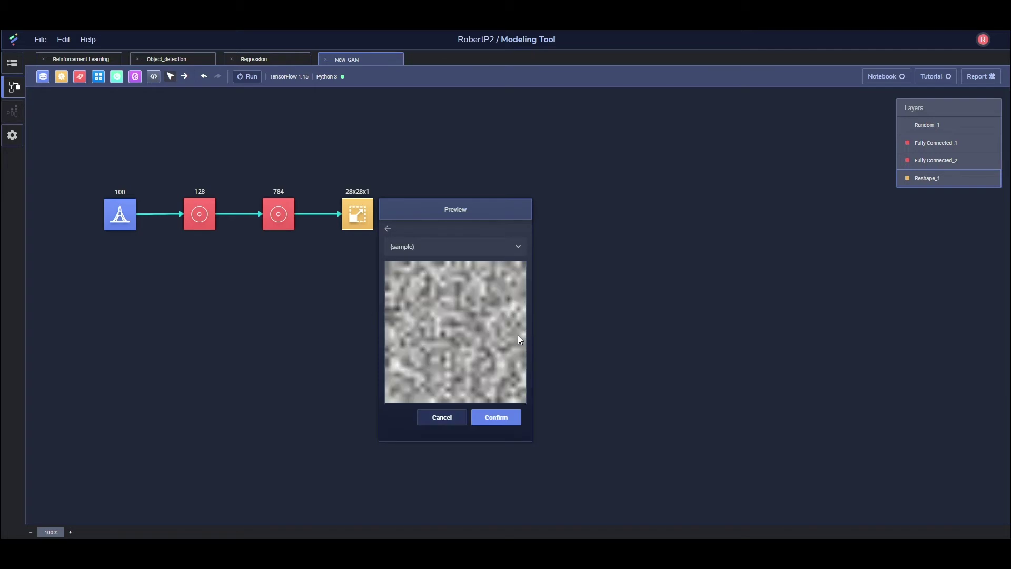
{"action": "left_click", "coordinate": [502, 424]}
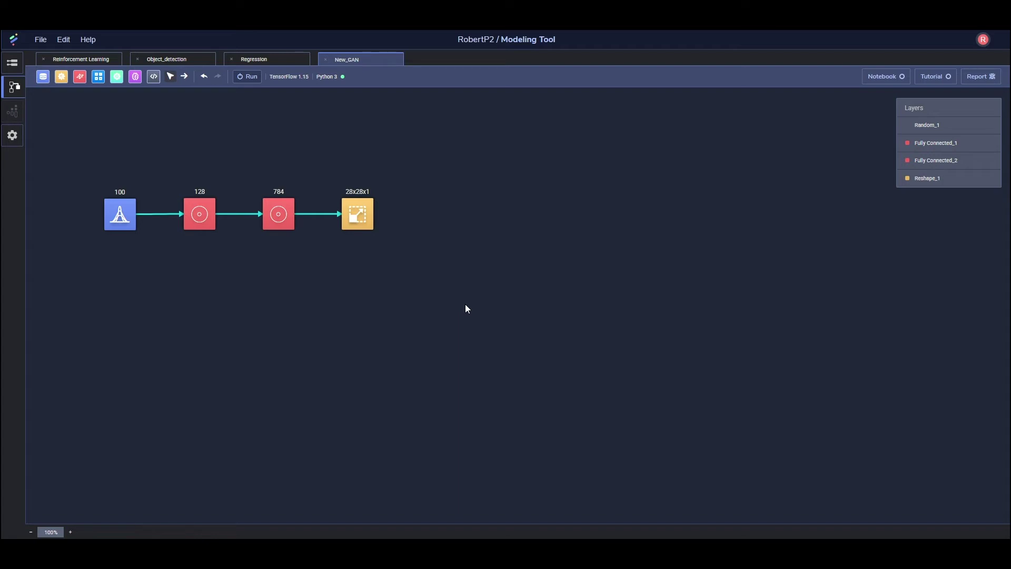
Add a Data component below the generator chain, load mnist_gan_norm.npy into it, and apply and confirm its preview.
{"action": "left_click", "coordinate": [42, 77]}
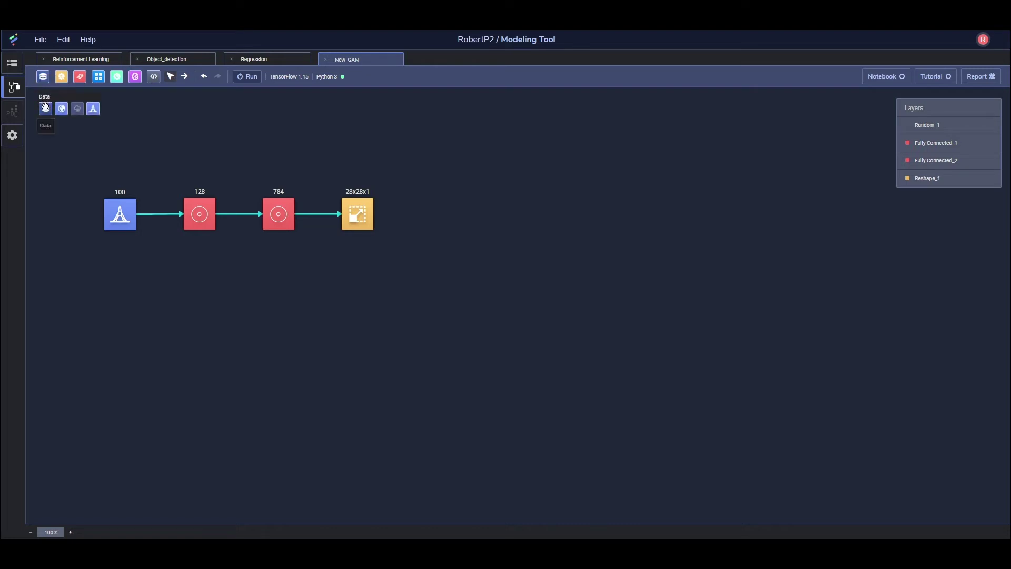
{"action": "left_click_drag", "start_coordinate": [45, 107], "coordinate": [438, 299]}
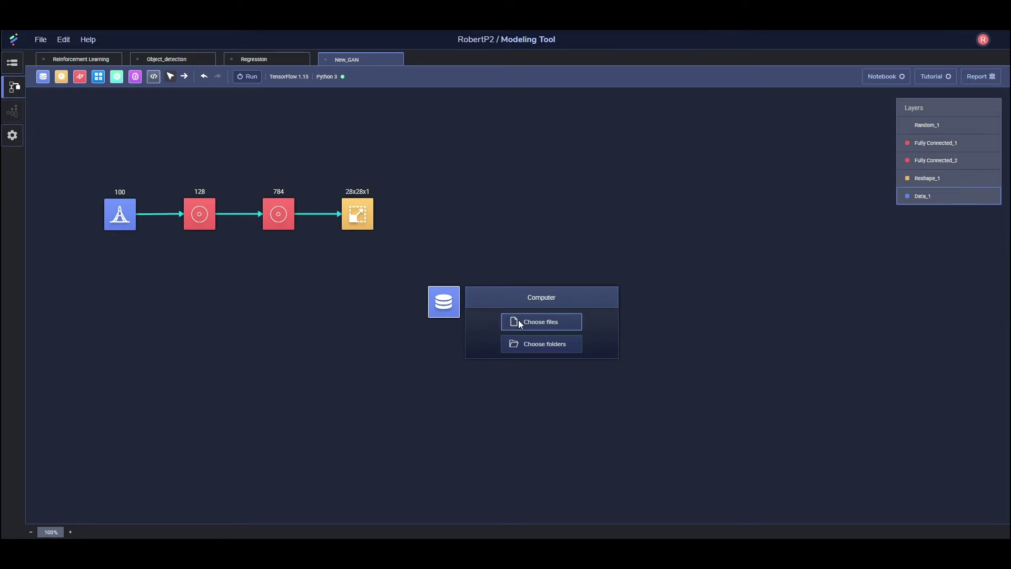
{"action": "left_click", "coordinate": [519, 321]}
{"action": "left_click", "coordinate": [535, 371]}
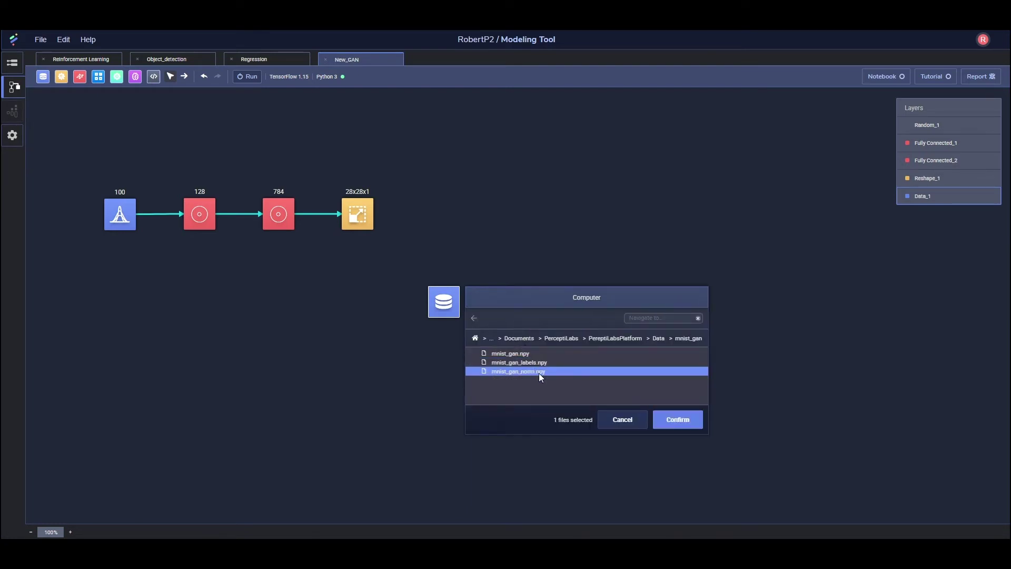
{"action": "left_click", "coordinate": [680, 419]}
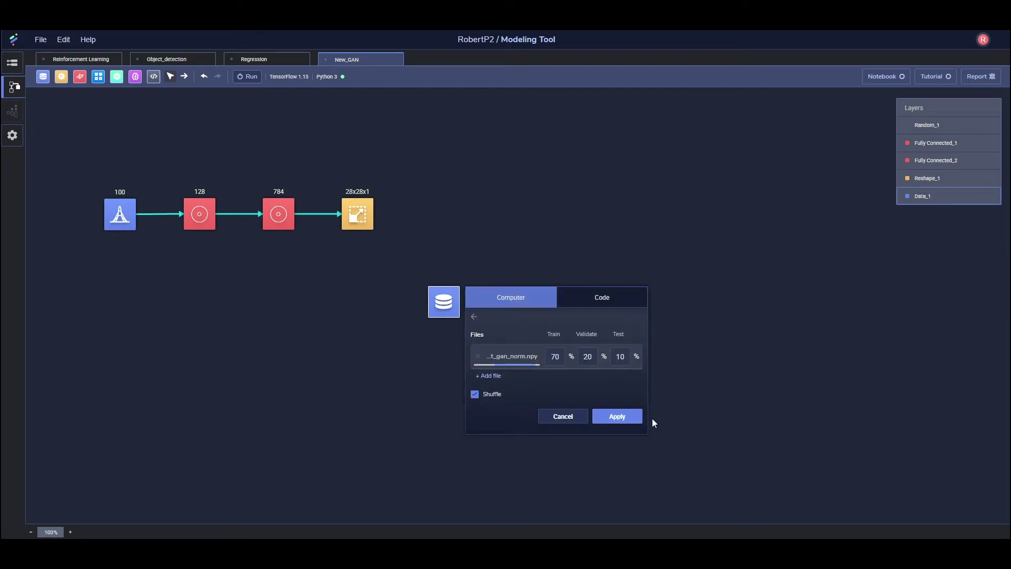
{"action": "left_click", "coordinate": [634, 419]}
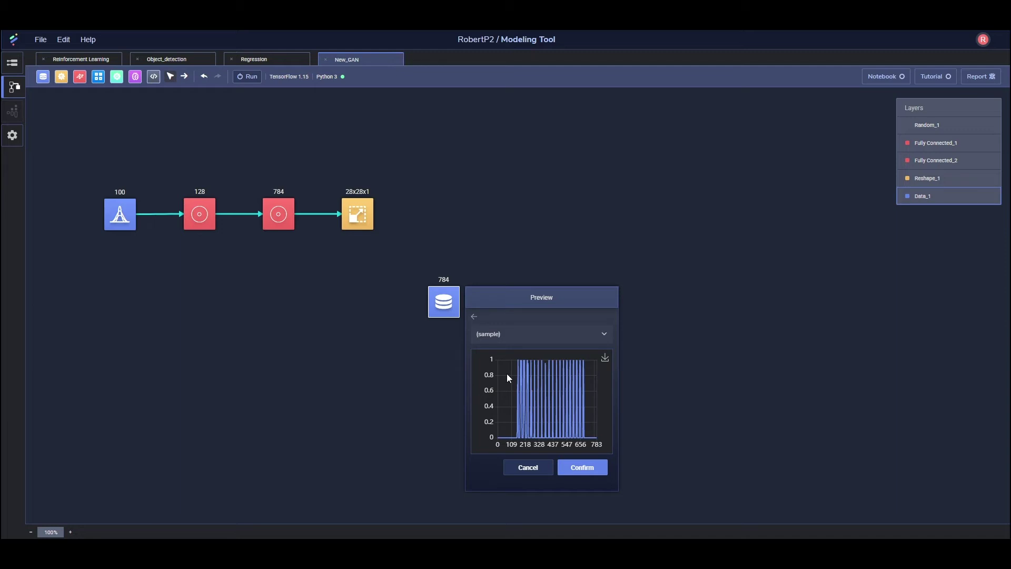
{"action": "left_click", "coordinate": [585, 469]}
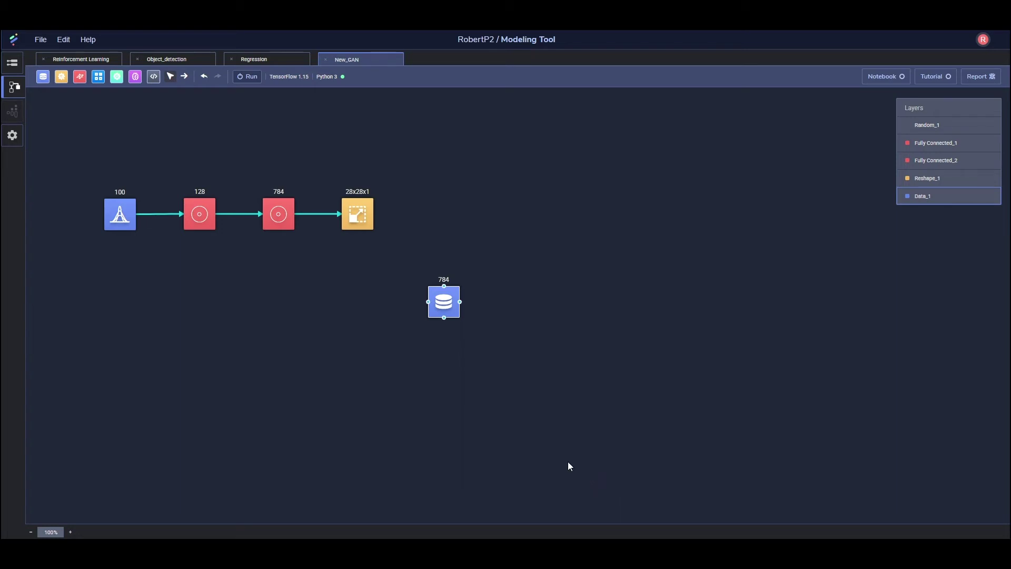
Add a Reshape component above the Data component, link Data to it, and apply and confirm a 28 x 28 x 1 reshape.
{"action": "left_click", "coordinate": [61, 77]}
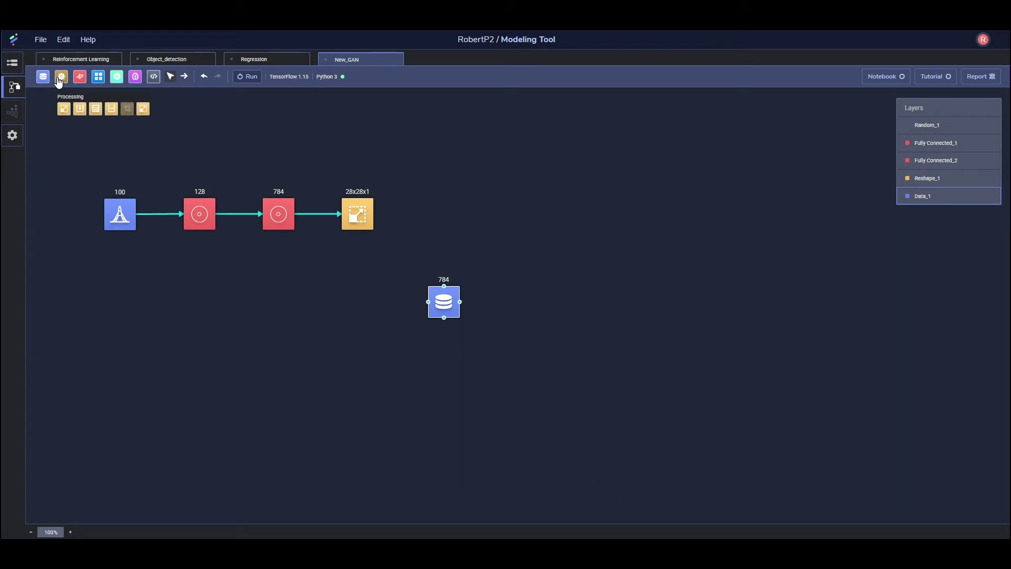
{"action": "left_click_drag", "start_coordinate": [63, 109], "coordinate": [450, 238]}
{"action": "left_click_drag", "start_coordinate": [444, 287], "coordinate": [451, 241]}
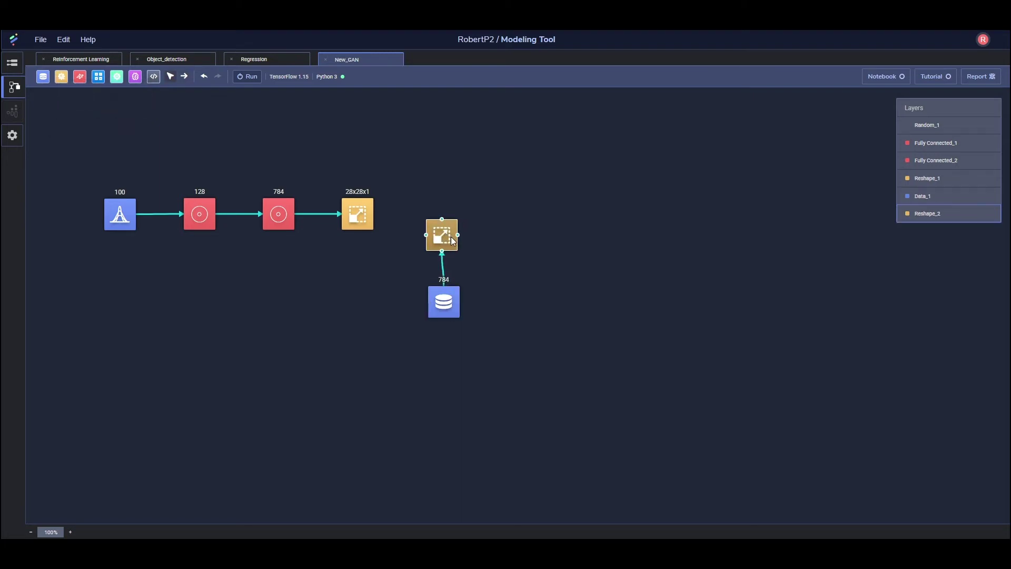
{"action": "double_click", "coordinate": [453, 237]}
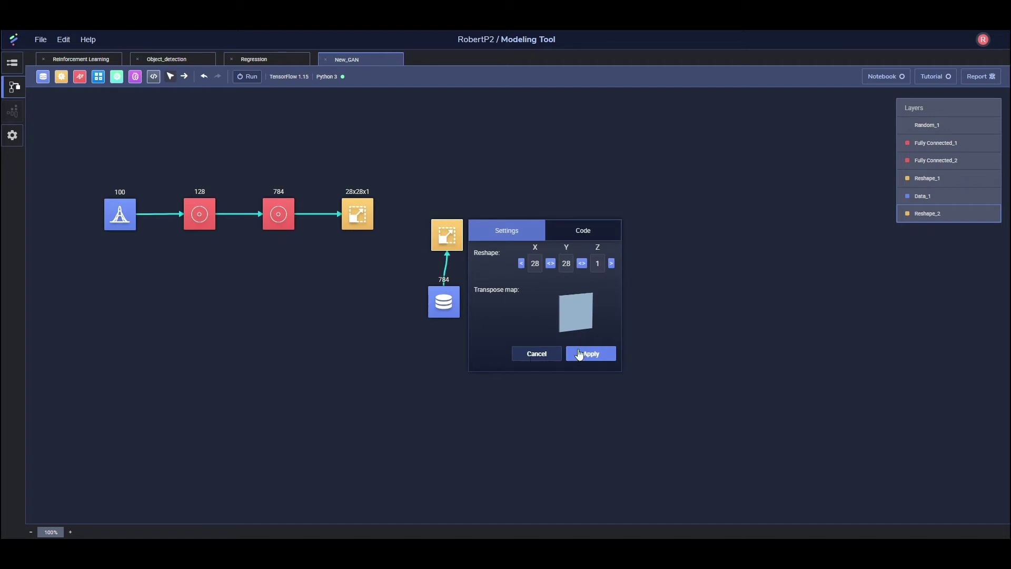
{"action": "left_click", "coordinate": [594, 355]}
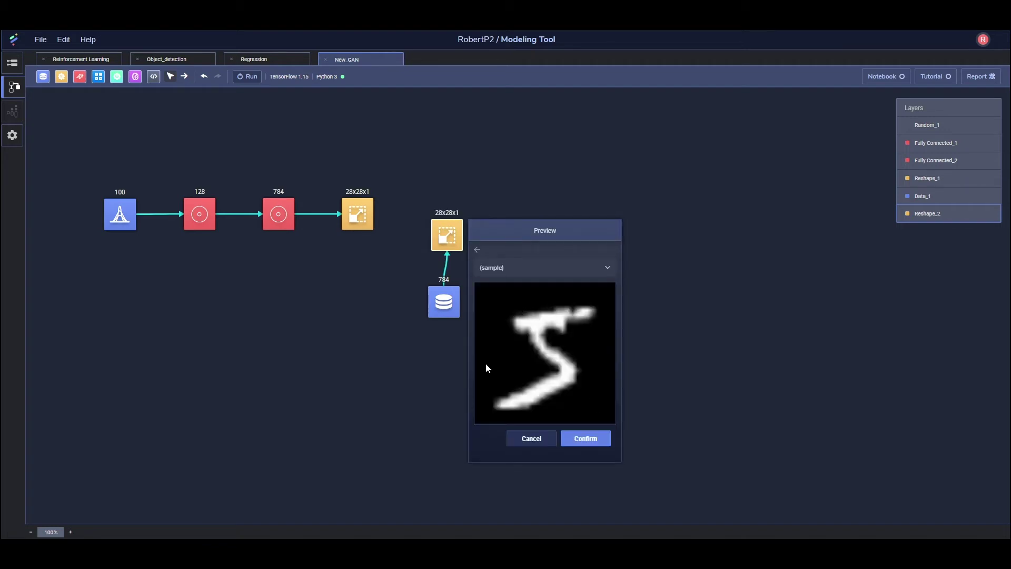
{"action": "left_click", "coordinate": [592, 437]}
Move the Data component and its linked Reshape together slightly down and closer to the generator's Reshape.
{"action": "left_click_drag", "start_coordinate": [453, 227], "coordinate": [422, 319]}
{"action": "left_click", "coordinate": [471, 210]}
{"action": "left_click_drag", "start_coordinate": [441, 305], "coordinate": [424, 328]}
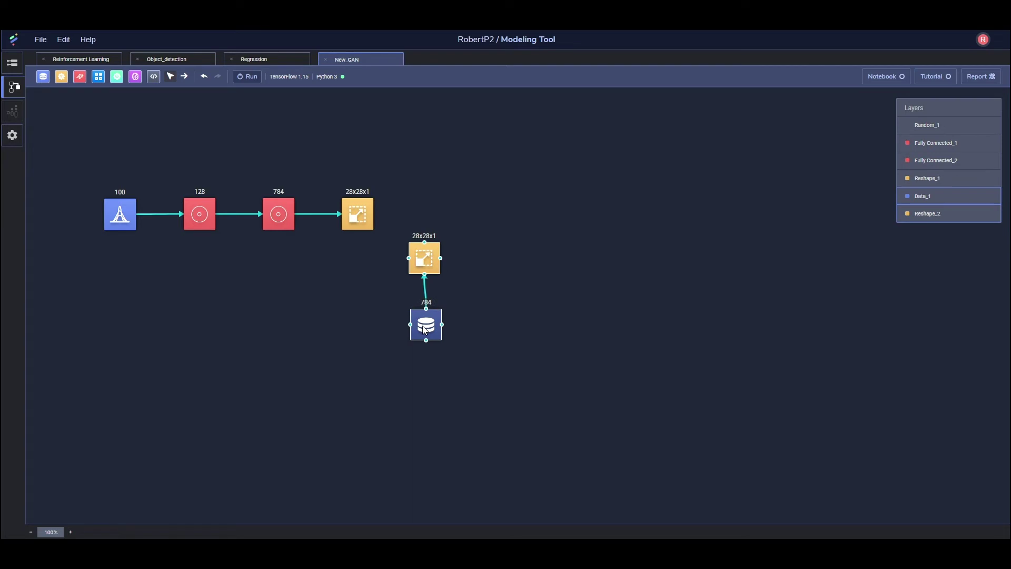
{"action": "left_click", "coordinate": [487, 227]}
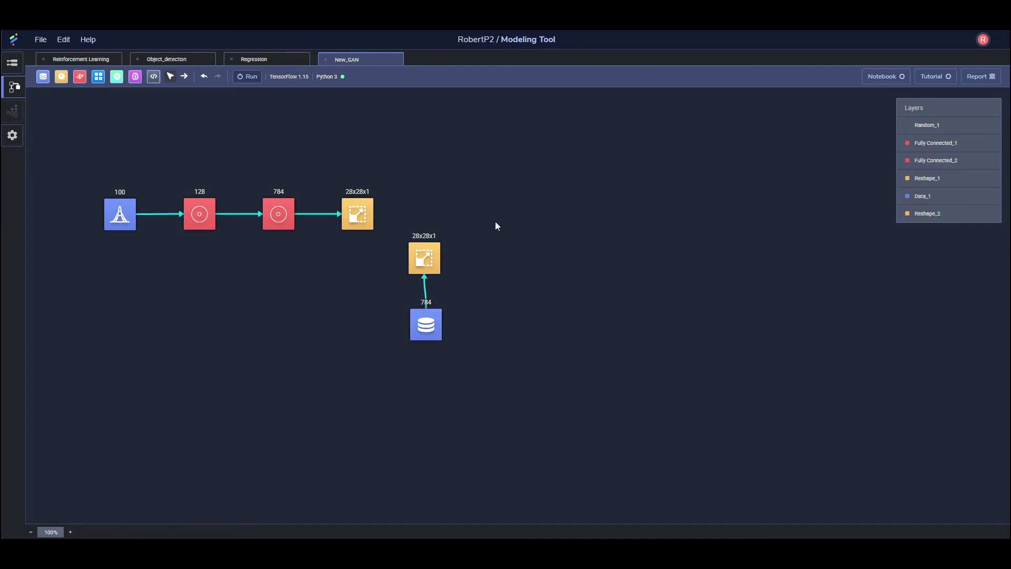
Add a Switch component after the generator's Reshape and shift the Data branch down to make room below it.
{"action": "mouse_move", "coordinate": [100, 83]}
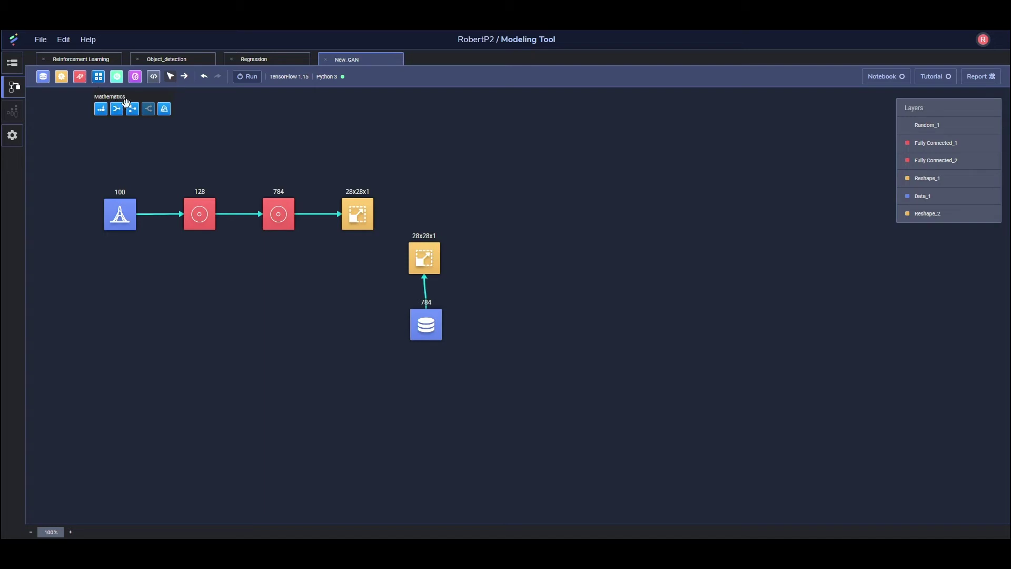
{"action": "left_click_drag", "start_coordinate": [132, 108], "coordinate": [428, 209]}
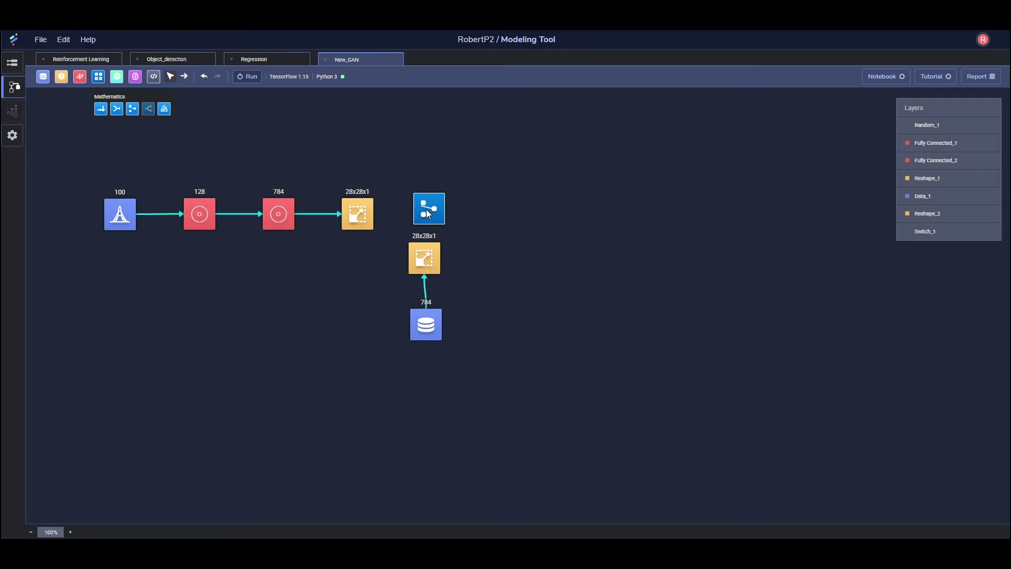
{"action": "left_click_drag", "start_coordinate": [390, 231], "coordinate": [433, 351]}
{"action": "left_click", "coordinate": [392, 241]}
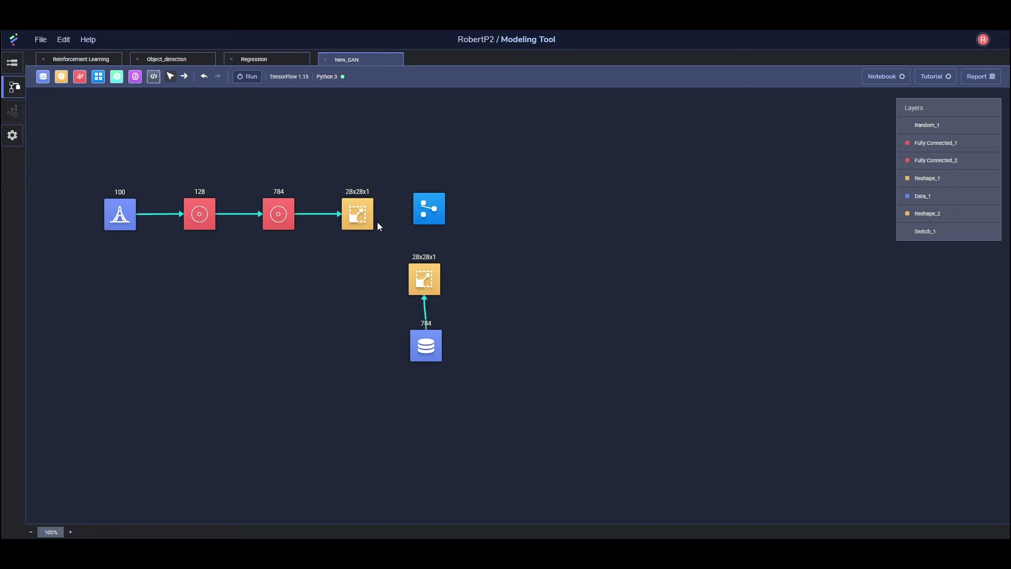
Link both Reshape components to the Switch, then apply and confirm it with Reshape_1 as the selected layer.
{"action": "left_click_drag", "start_coordinate": [370, 211], "coordinate": [426, 217]}
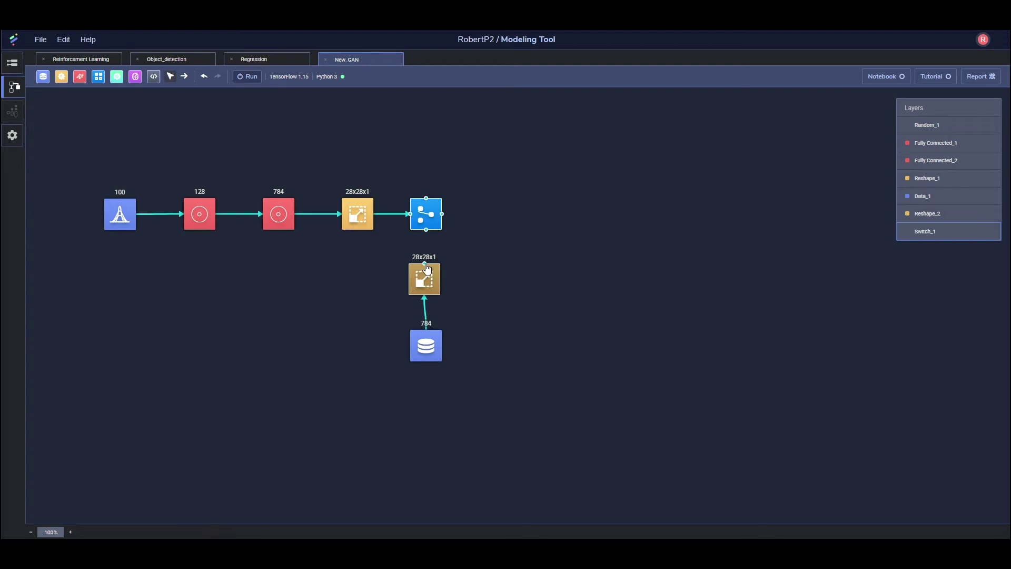
{"action": "left_click_drag", "start_coordinate": [425, 264], "coordinate": [427, 219]}
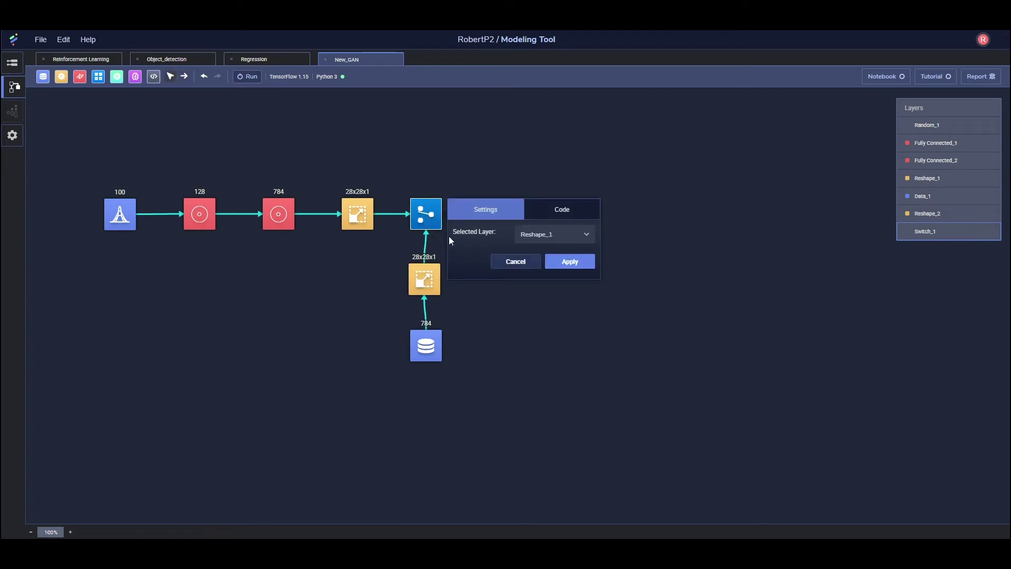
{"action": "left_click", "coordinate": [578, 262]}
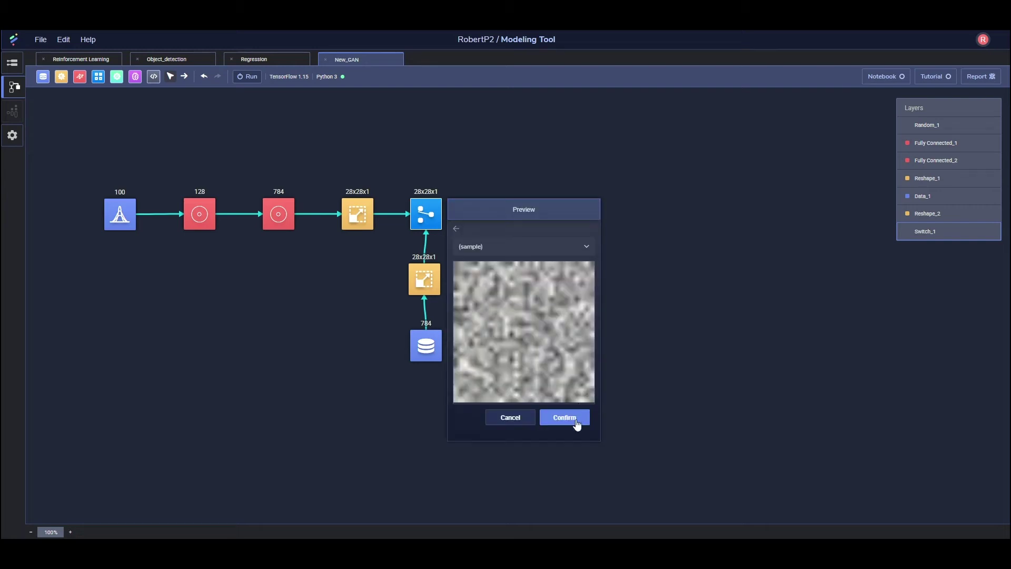
{"action": "left_click", "coordinate": [577, 422]}
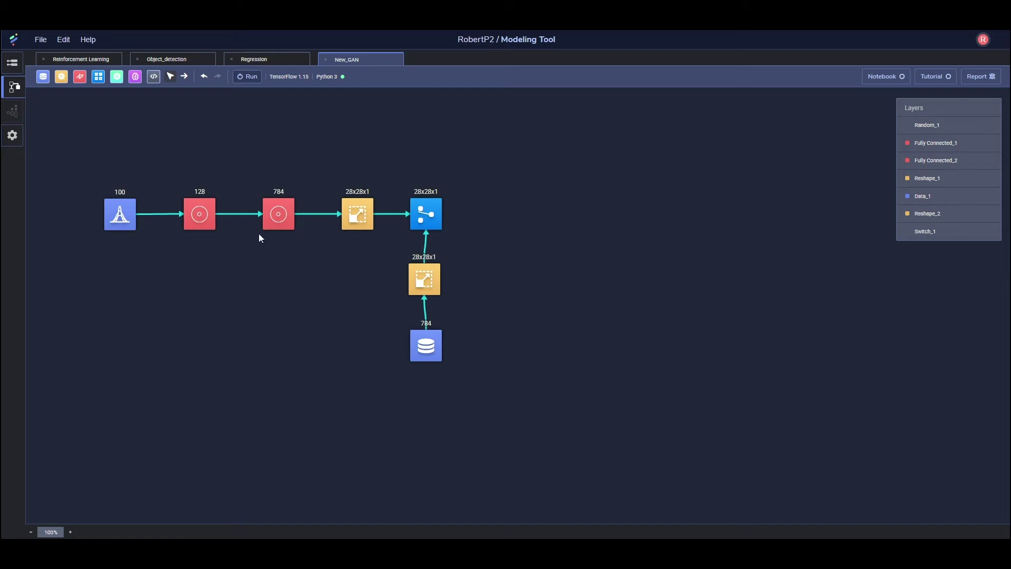
{"action": "left_click_drag", "start_coordinate": [181, 183], "coordinate": [318, 255]}
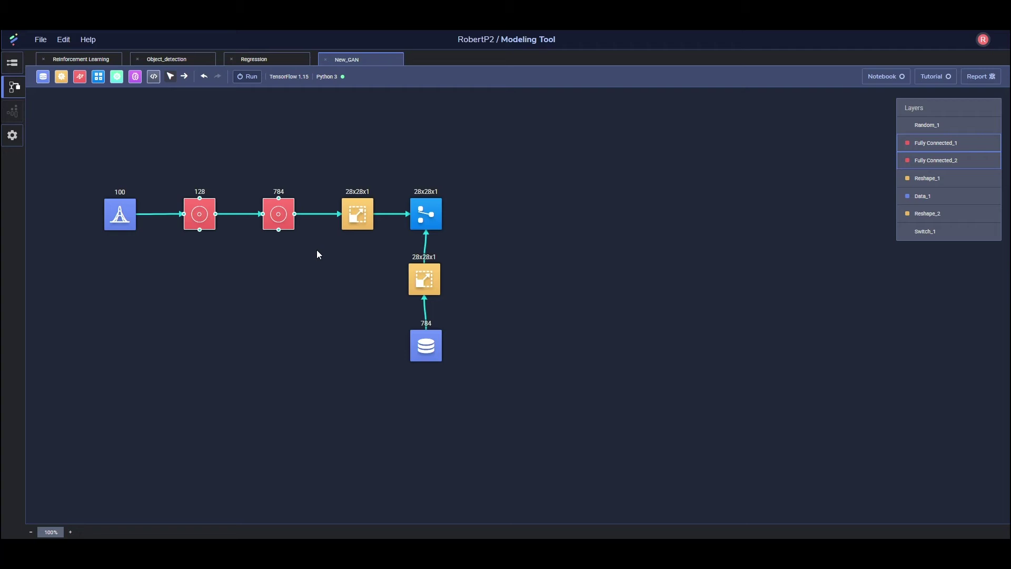
{"action": "left_click", "coordinate": [499, 196]}
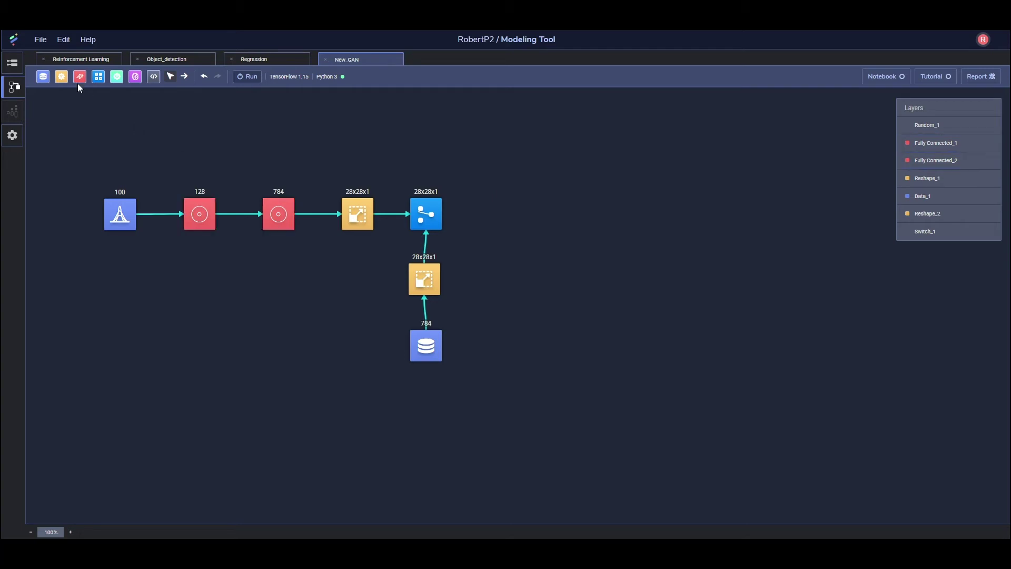
Add a Fully Connected layer linked after the Switch, set its neurons to 128, and apply and confirm it.
{"action": "mouse_move", "coordinate": [77, 83]}
{"action": "mouse_move", "coordinate": [84, 109]}
{"action": "left_mouse_down"}
{"action": "mouse_move", "coordinate": [261, 183]}
{"action": "mouse_move", "coordinate": [497, 206]}
{"action": "mouse_move", "coordinate": [495, 216]}
{"action": "left_mouse_up"}
{"action": "double_click", "coordinate": [504, 215]}
{"action": "left_click", "coordinate": [624, 236]}
{"action": "type", "text": "28"}
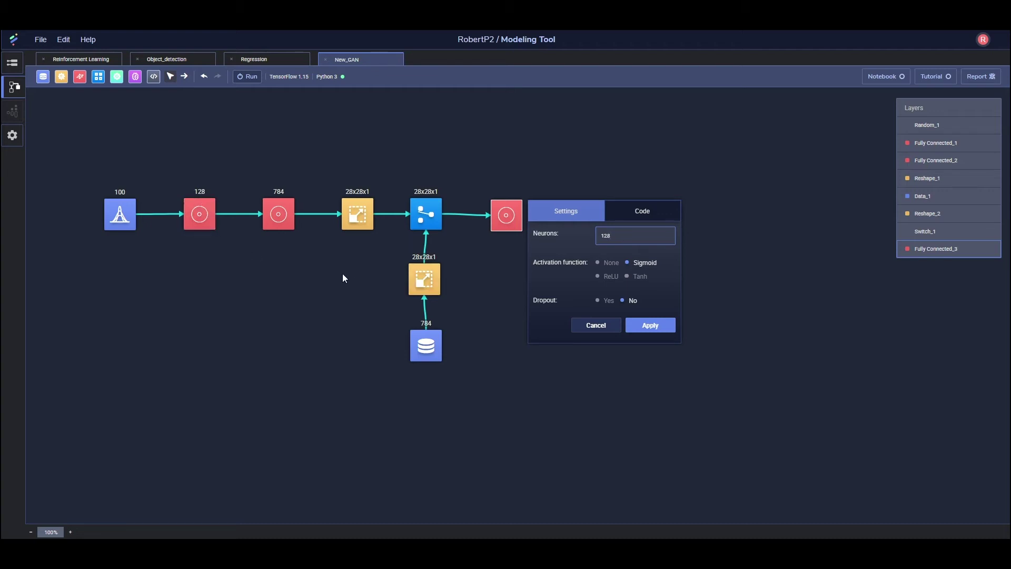
{"action": "left_click", "coordinate": [662, 327]}
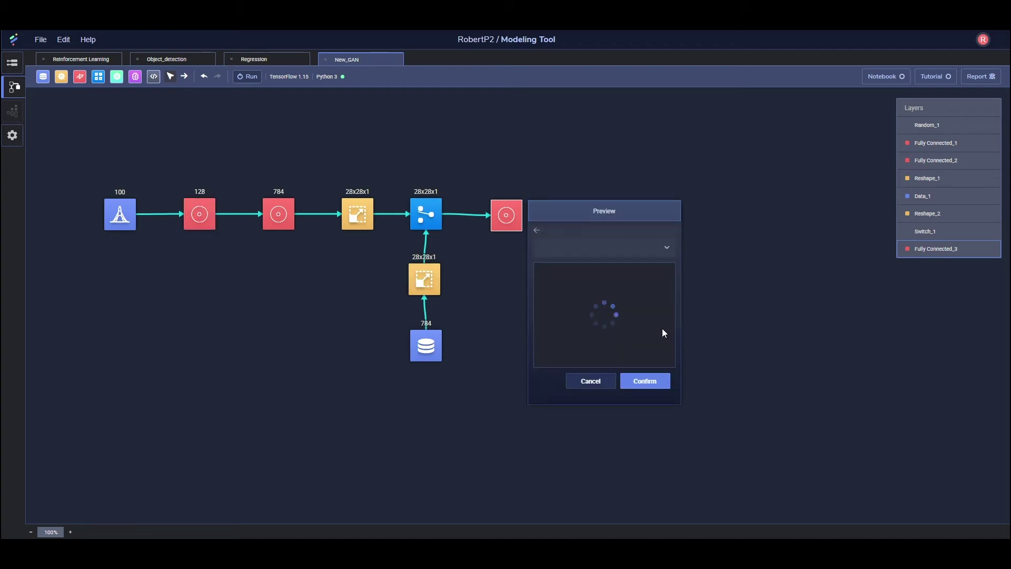
{"action": "left_click", "coordinate": [652, 382]}
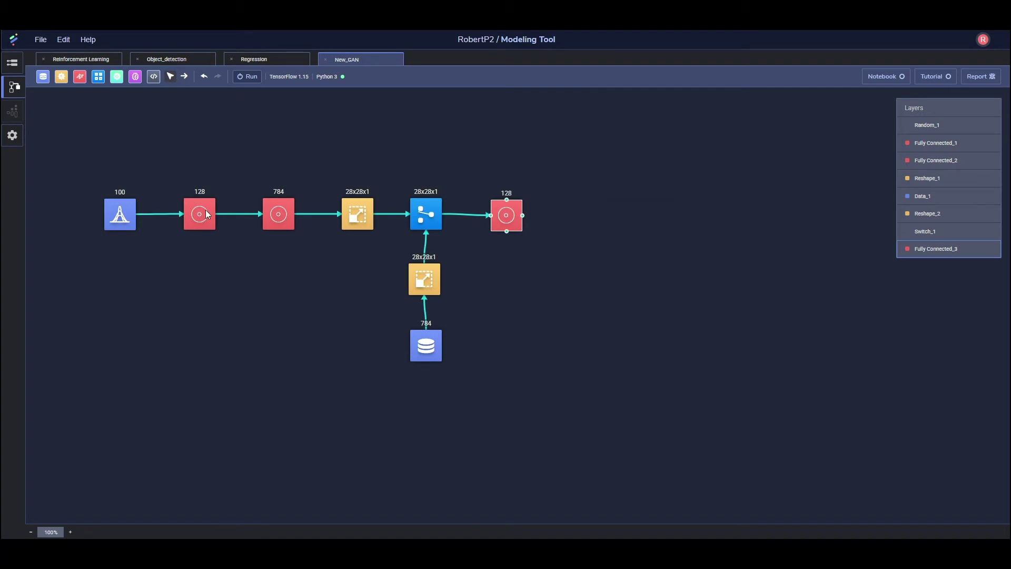
Add a final Fully Connected layer after the discriminator's 128-neuron layer, with 1 neuron and activation None, confirm it and align it in the chain.
{"action": "left_click", "coordinate": [80, 77]}
{"action": "left_click_drag", "start_coordinate": [80, 107], "coordinate": [579, 228]}
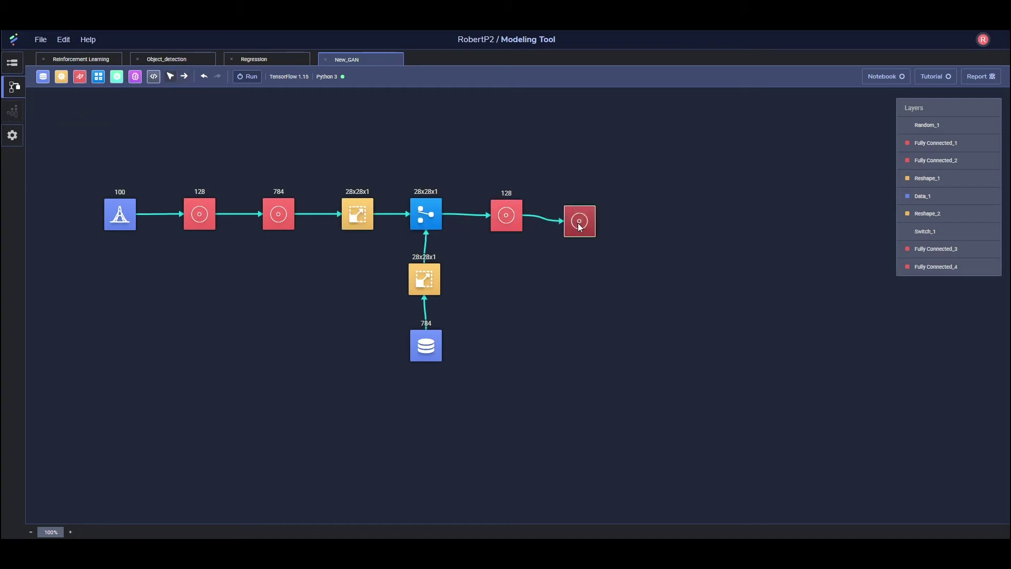
{"action": "double_click", "coordinate": [579, 227]}
{"action": "left_click", "coordinate": [493, 241]}
{"action": "type", "text": "10"}
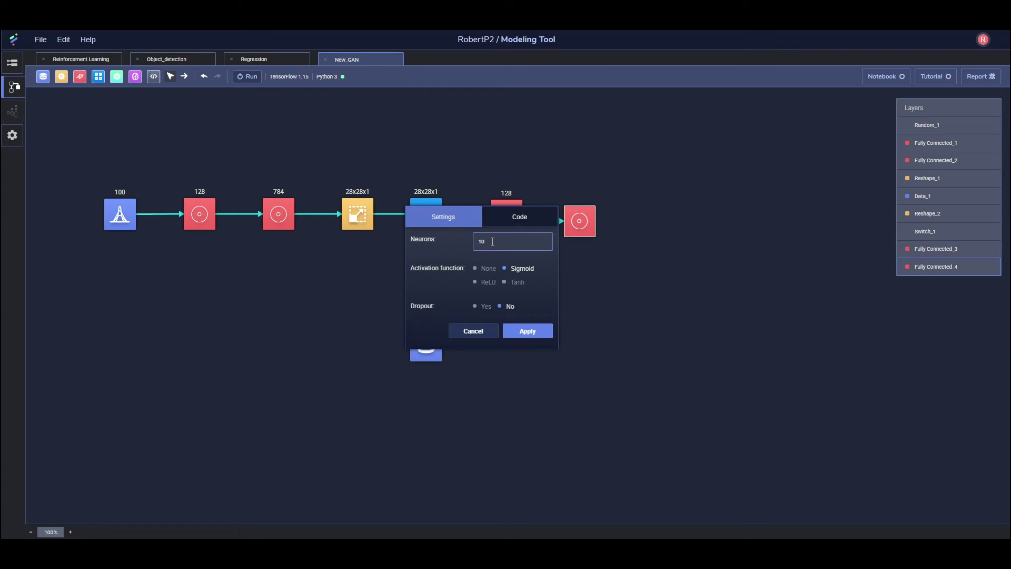
{"action": "left_click", "coordinate": [492, 269]}
{"action": "left_click", "coordinate": [527, 330]}
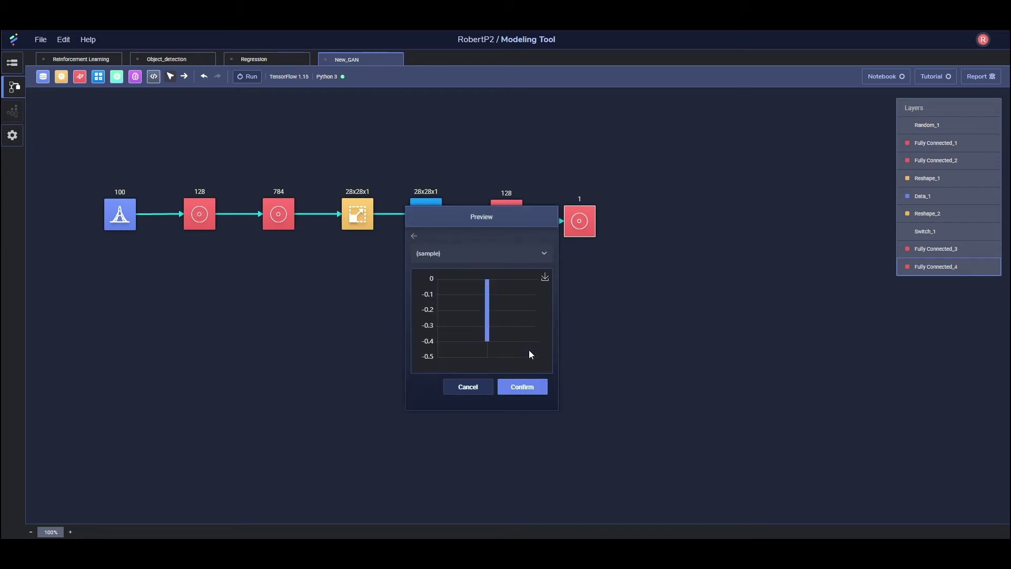
{"action": "left_click", "coordinate": [522, 388]}
{"action": "left_click_drag", "start_coordinate": [576, 235], "coordinate": [581, 232]}
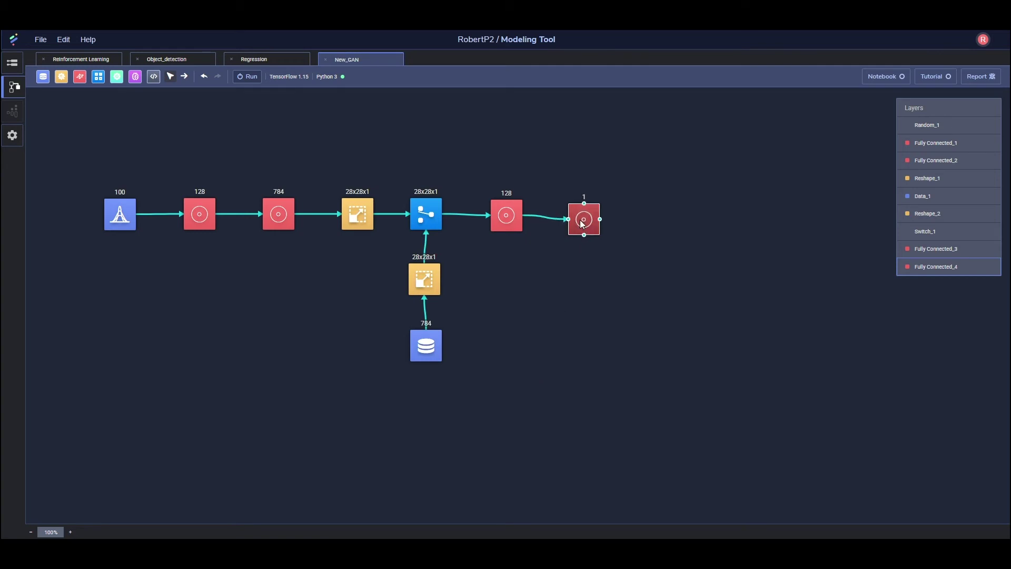
{"action": "left_click", "coordinate": [547, 166]}
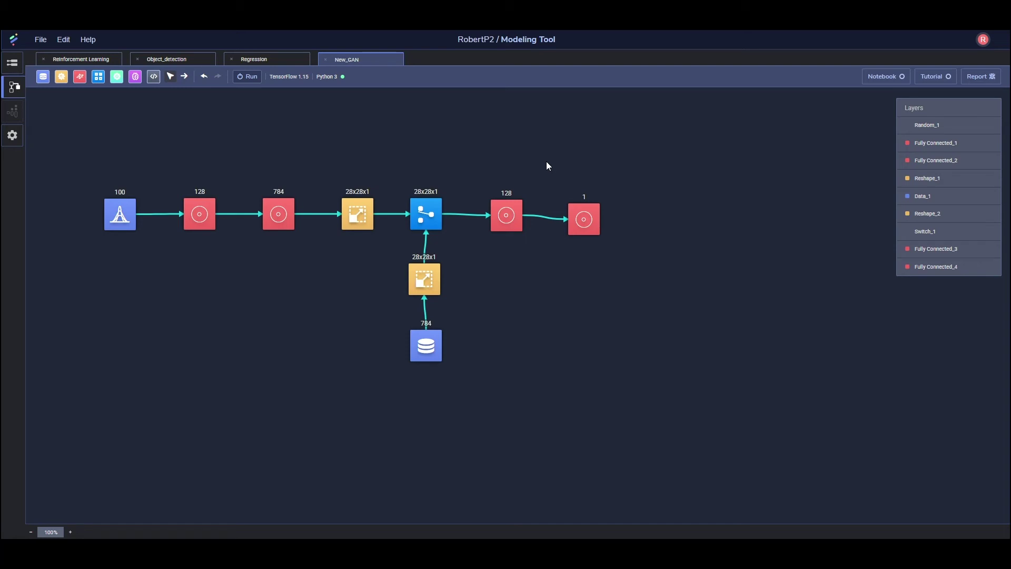
Add a GAN training component at the end of the chain and link the single-neuron Fully Connected layer to it.
{"action": "left_click", "coordinate": [122, 80]}
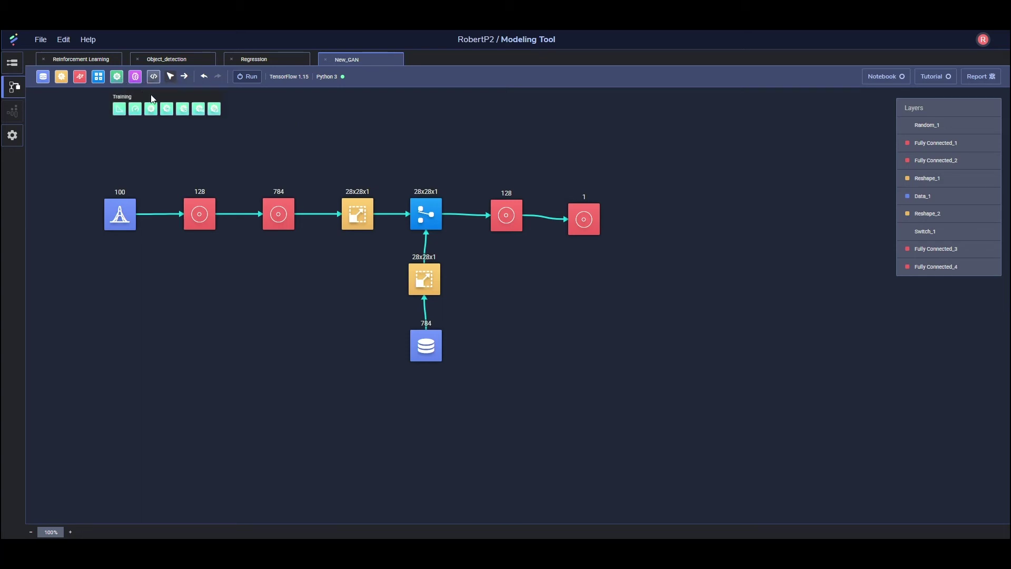
{"action": "left_click_drag", "start_coordinate": [201, 107], "coordinate": [669, 215]}
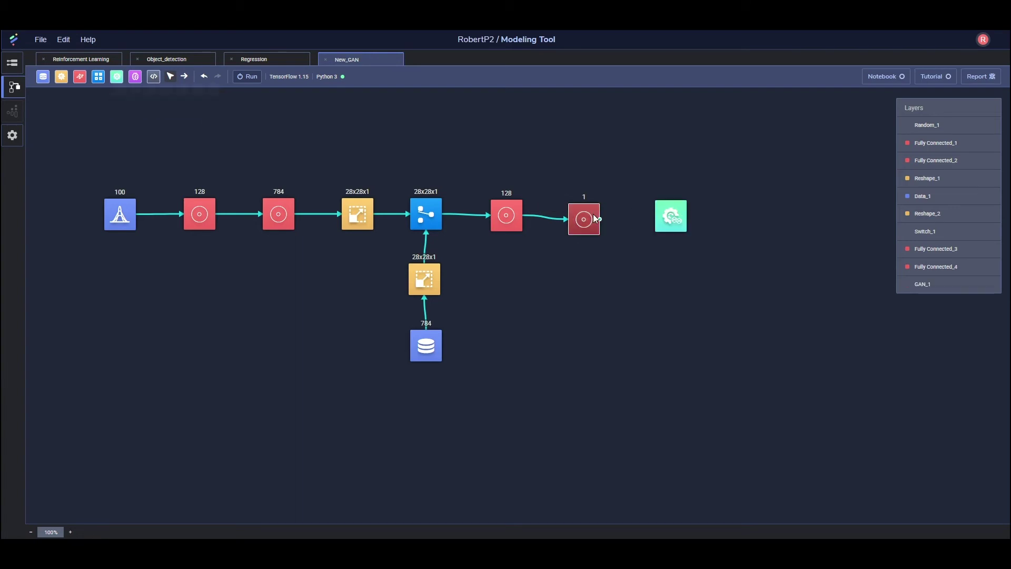
{"action": "left_click_drag", "start_coordinate": [599, 221], "coordinate": [674, 216]}
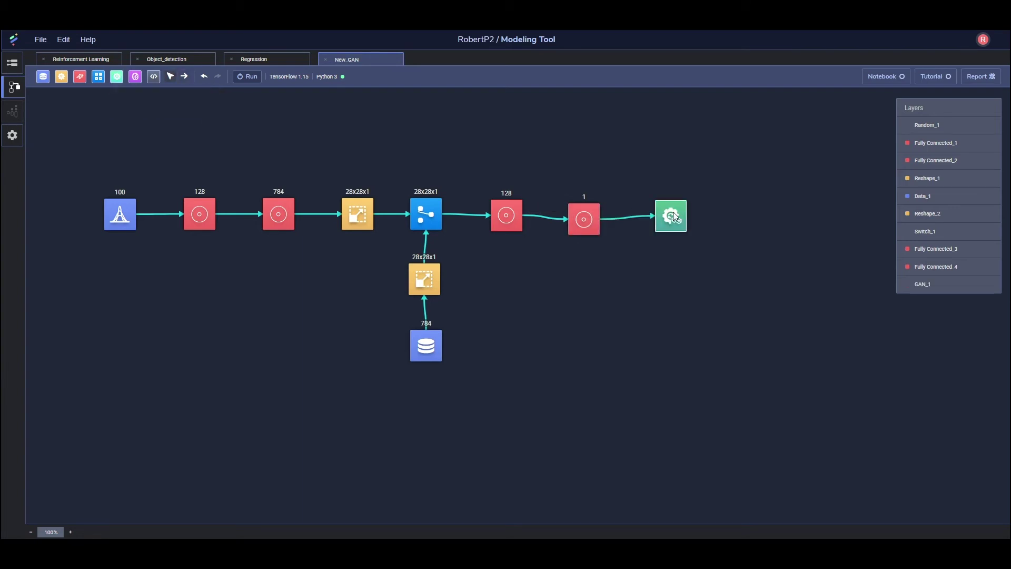
Open the GAN training component's settings and choose Switch_1 as its switch.
{"action": "left_click", "coordinate": [673, 215]}
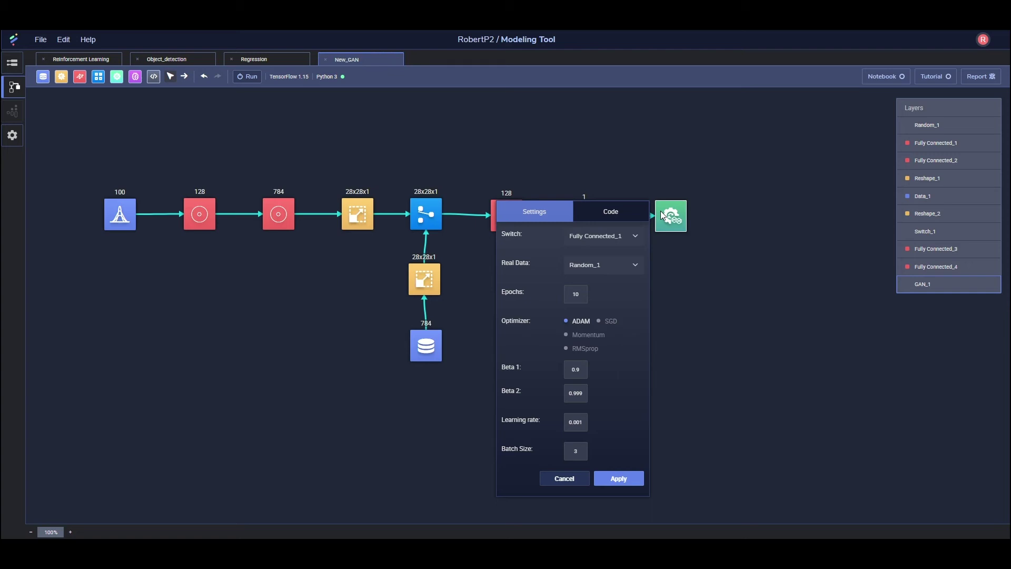
{"action": "left_click", "coordinate": [619, 238]}
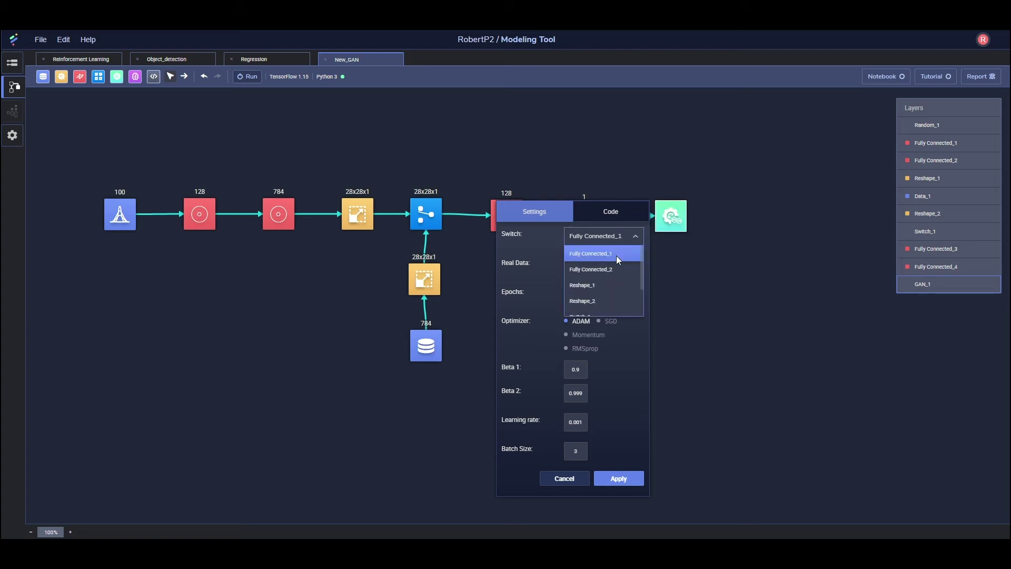
{"action": "scroll", "coordinate": [616, 260], "scroll_direction": "down", "scroll_amount": 2}
{"action": "left_click", "coordinate": [607, 276]}
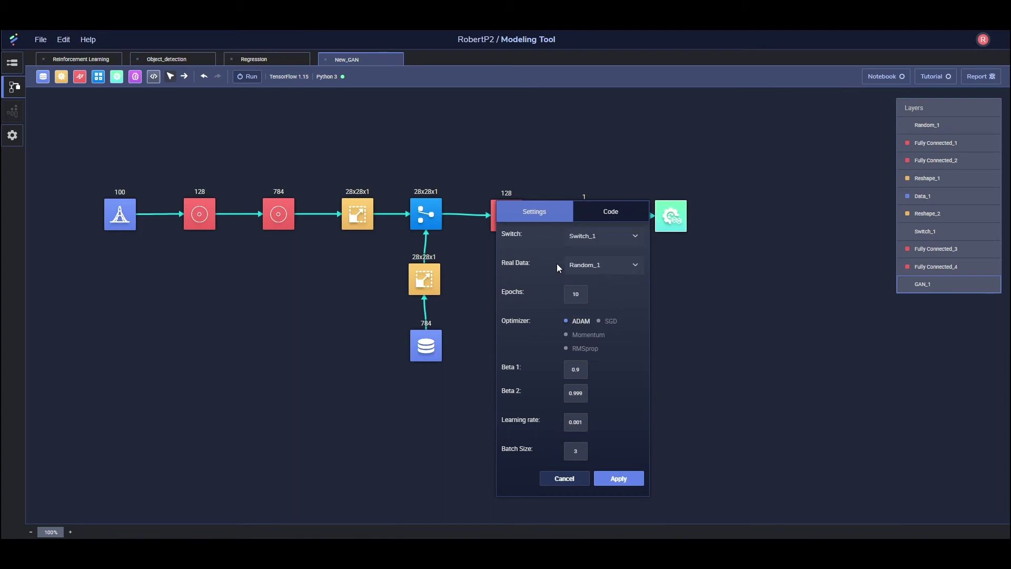
Choose Data_1 as the GAN training component's real data, apply the settings and confirm the preview.
{"action": "left_click", "coordinate": [603, 265]}
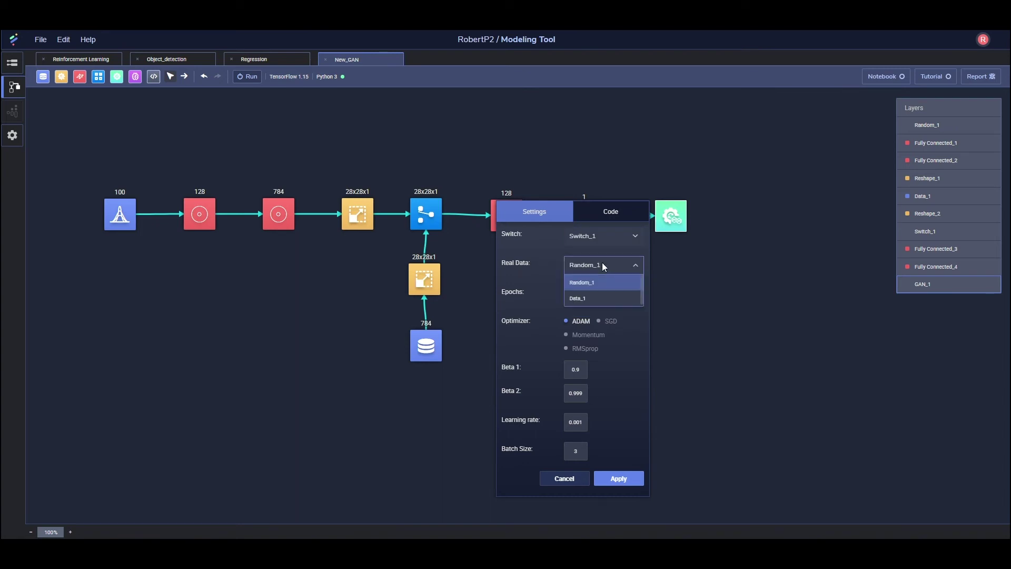
{"action": "left_click", "coordinate": [599, 298]}
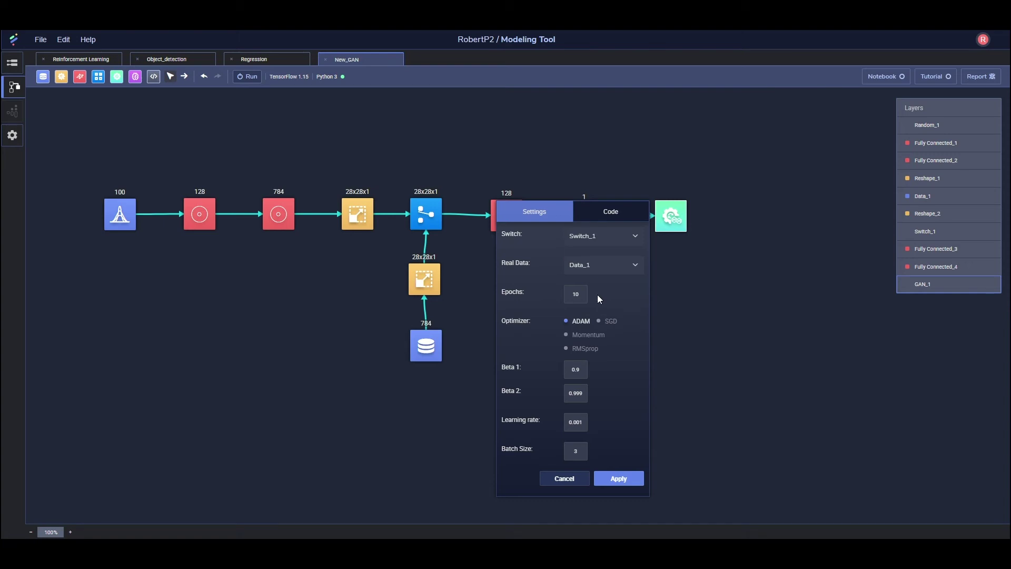
{"action": "left_click", "coordinate": [581, 451]}
{"action": "left_click", "coordinate": [618, 478]}
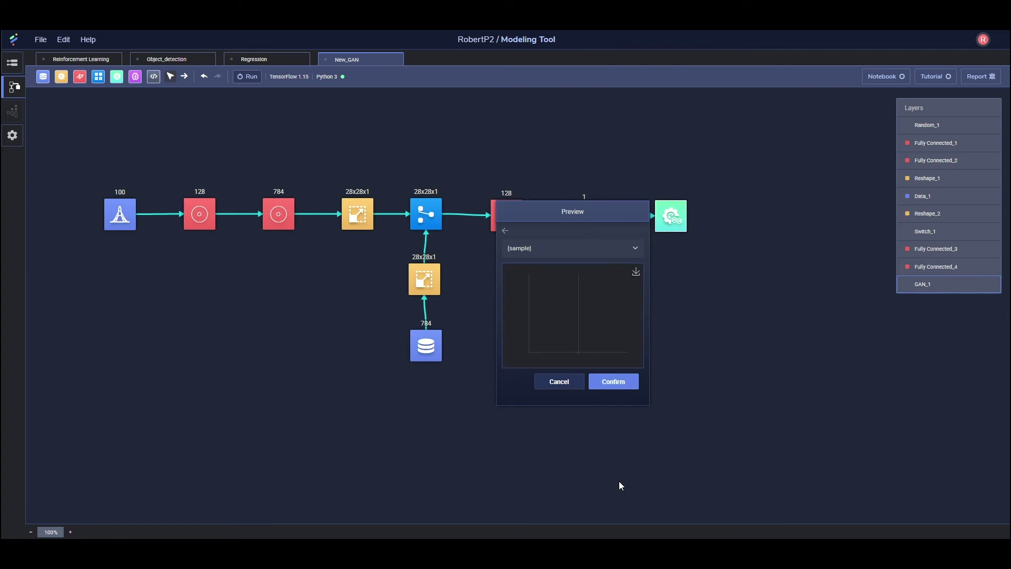
{"action": "left_click", "coordinate": [616, 382]}
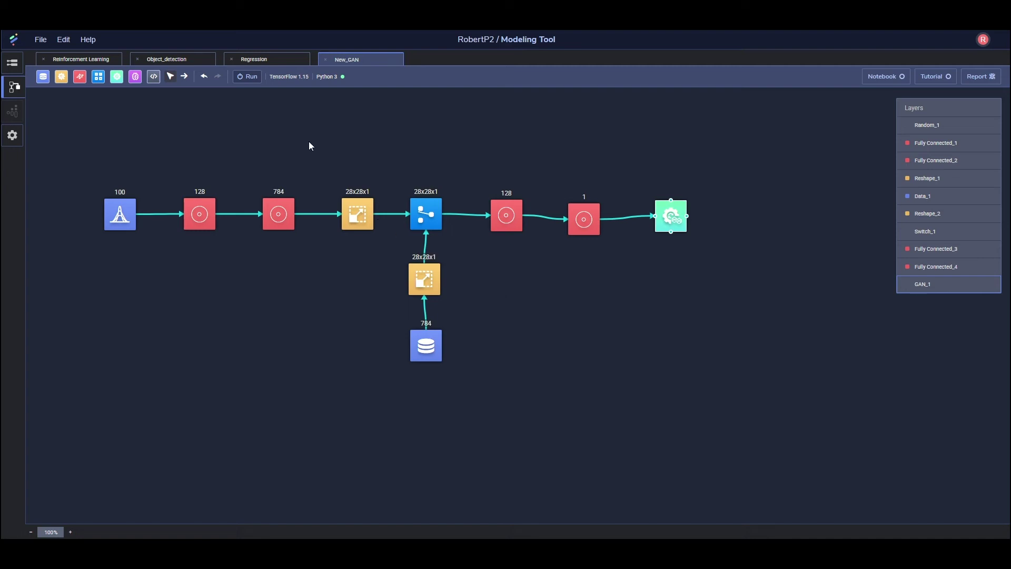
Run the New_GAN model and start its training on the computer.
{"action": "left_click", "coordinate": [255, 78]}
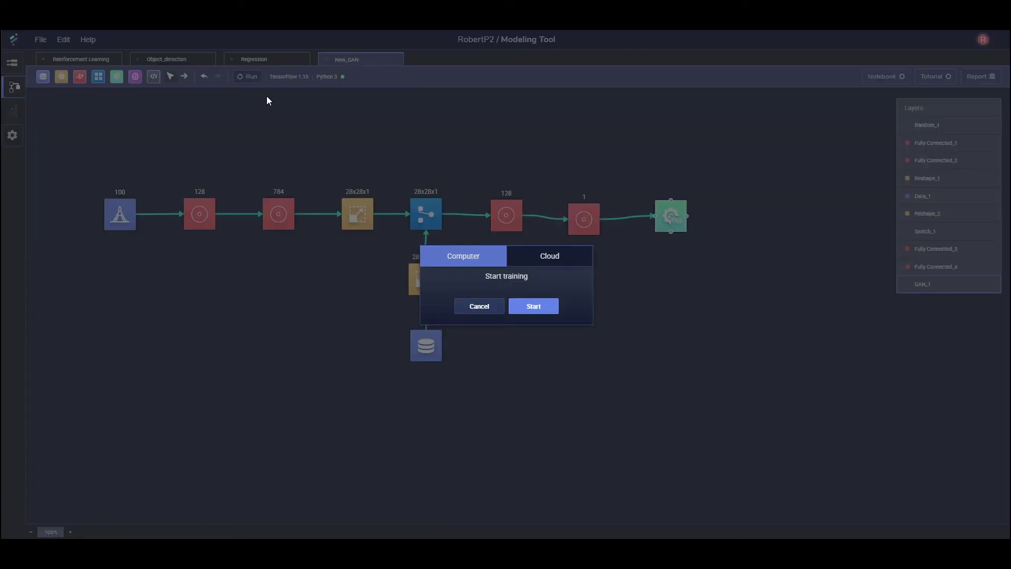
{"action": "left_click", "coordinate": [540, 307]}
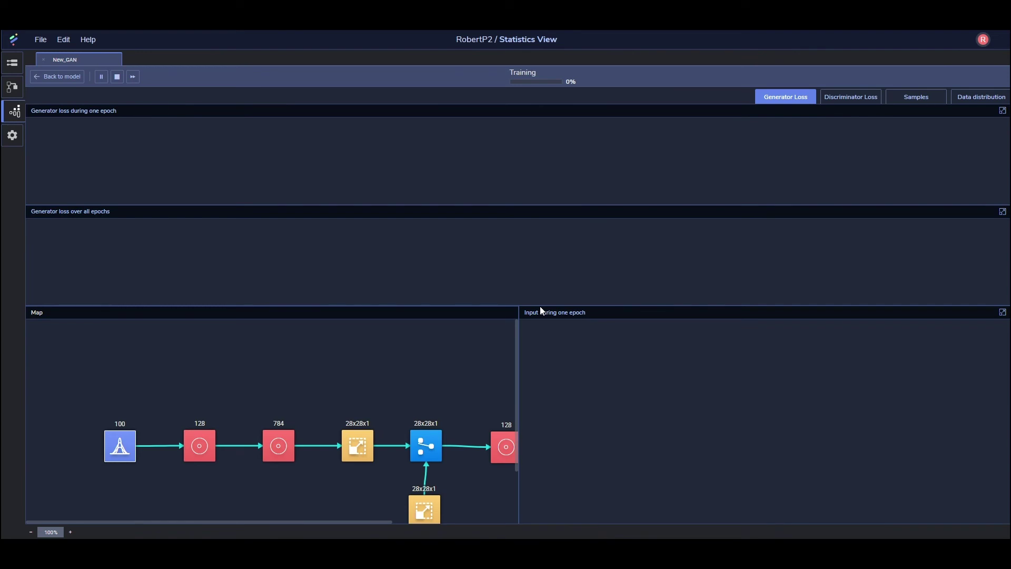
Examine the running training's samples, generator loss, discriminator loss and data distribution, and return to the samples.
{"action": "left_click", "coordinate": [916, 98]}
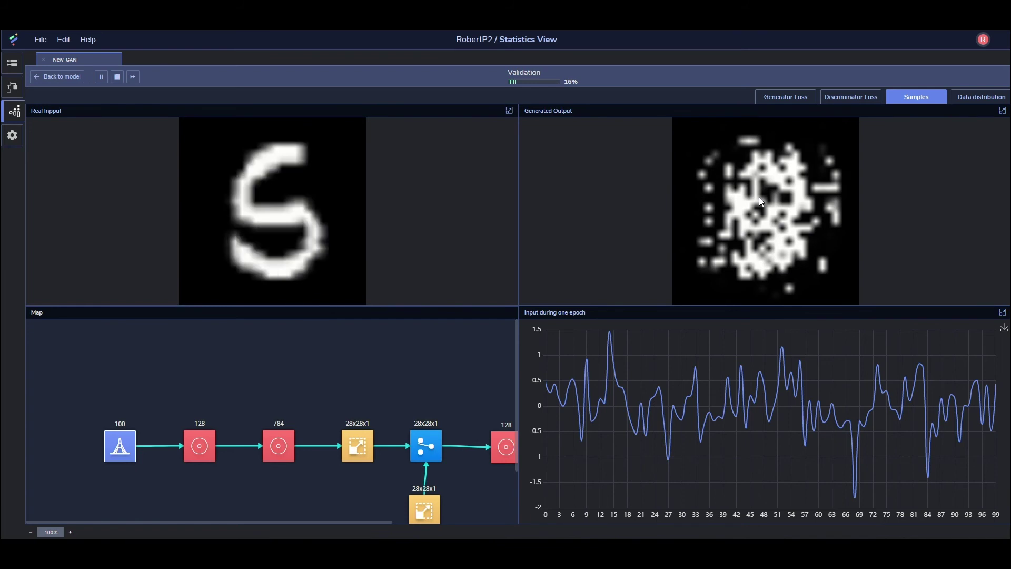
{"action": "left_click", "coordinate": [795, 97]}
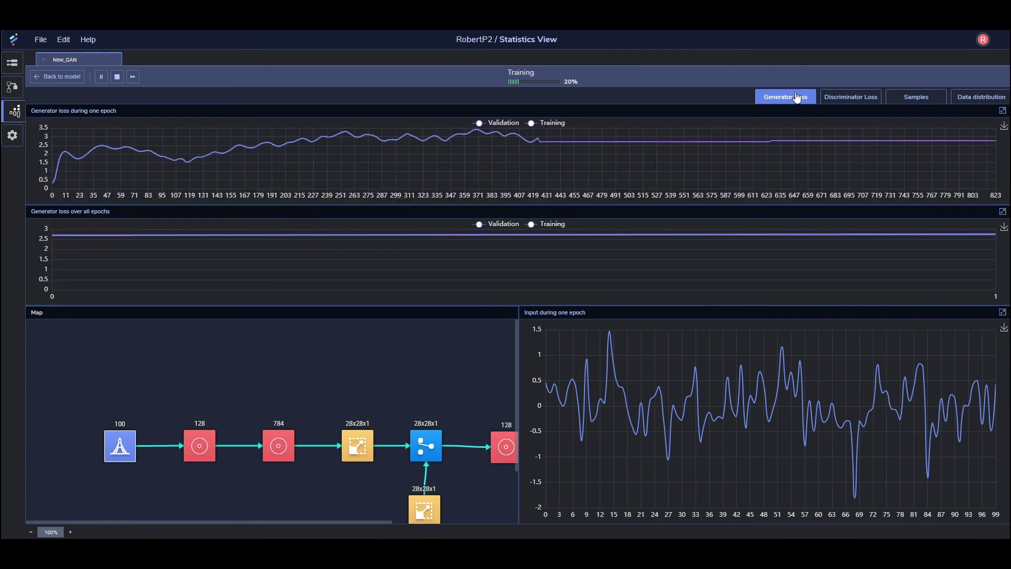
{"action": "left_click", "coordinate": [838, 100]}
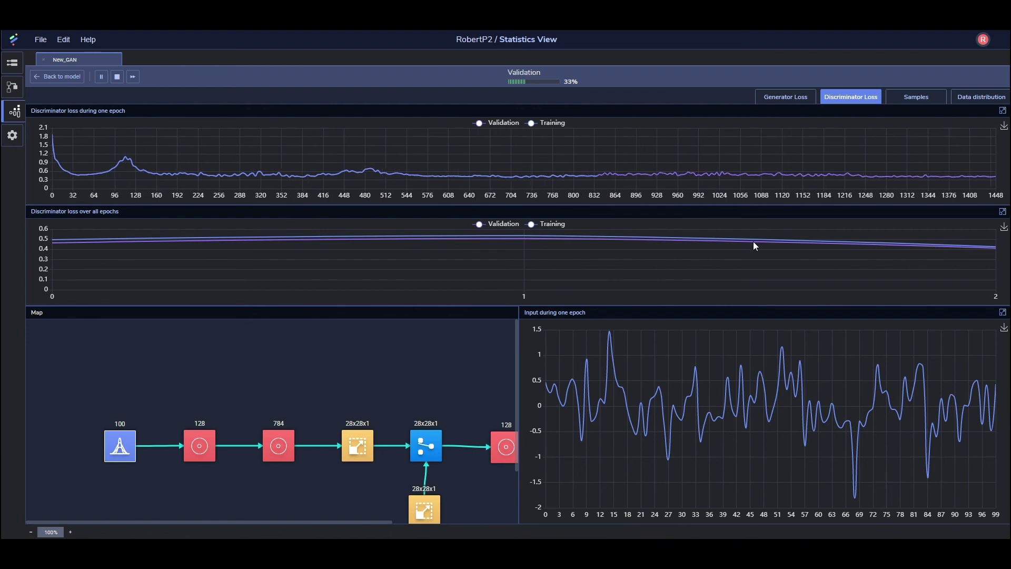
{"action": "left_click", "coordinate": [977, 101]}
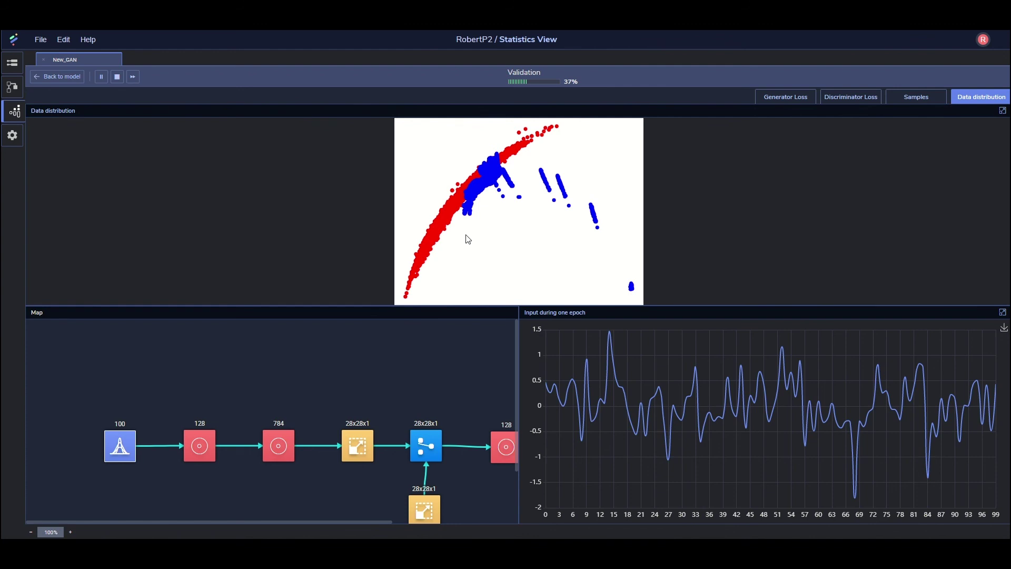
{"action": "left_click", "coordinate": [920, 102]}
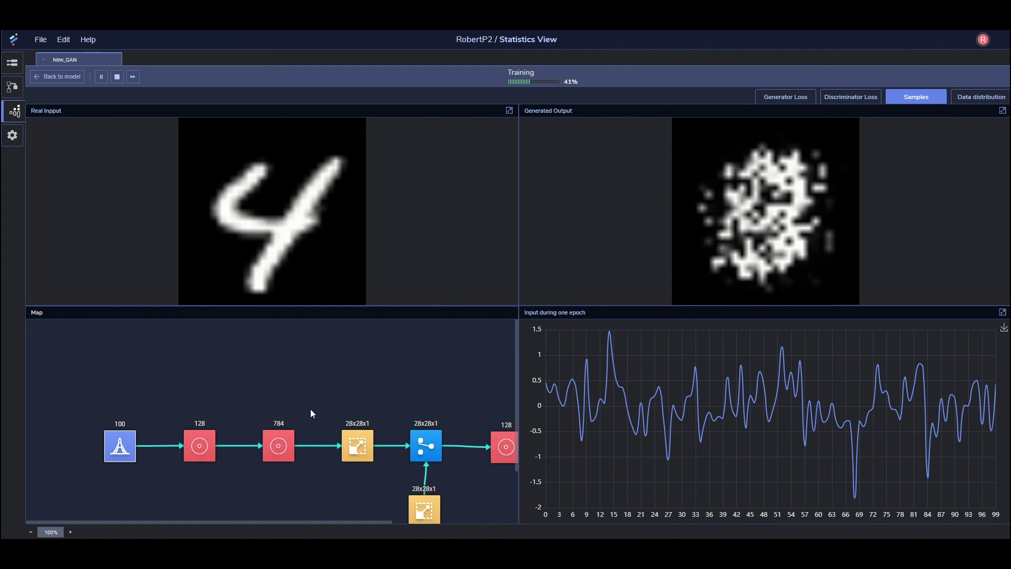
Inspect the output, gradients, and weights and bias of the generator's 128-neuron Fully Connected layer.
{"action": "left_click", "coordinate": [201, 447]}
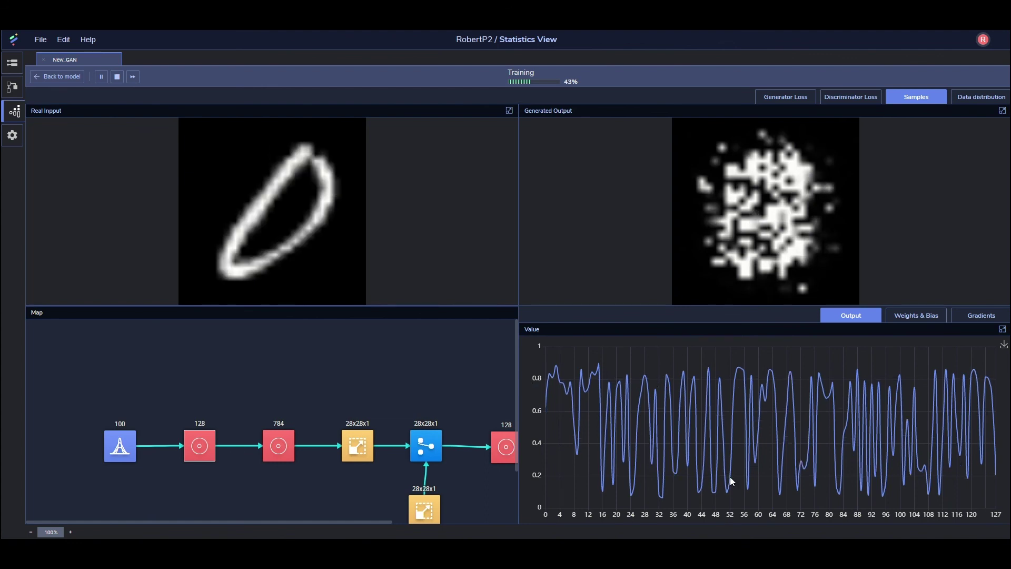
{"action": "left_click", "coordinate": [977, 317]}
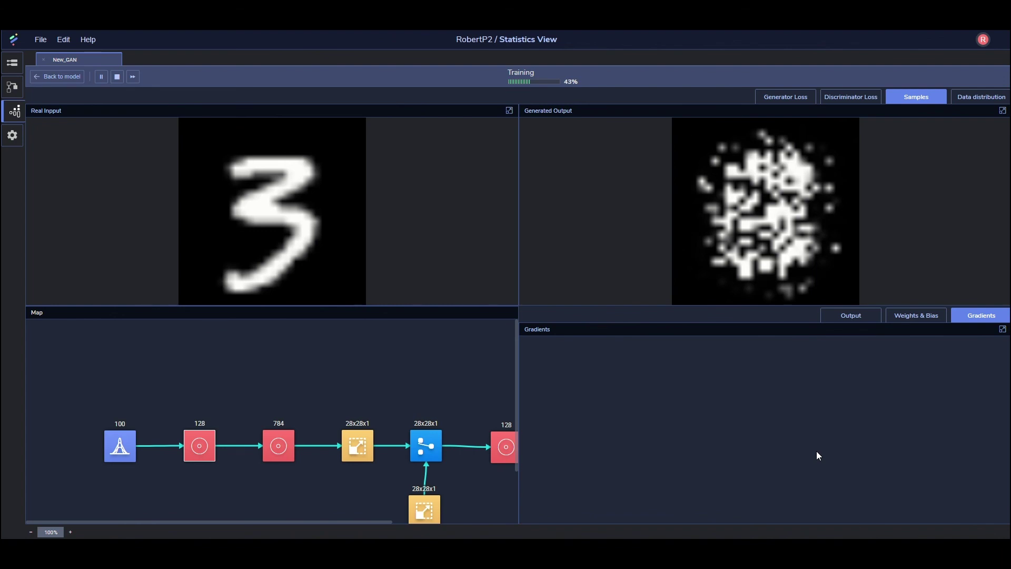
{"action": "left_click", "coordinate": [915, 316]}
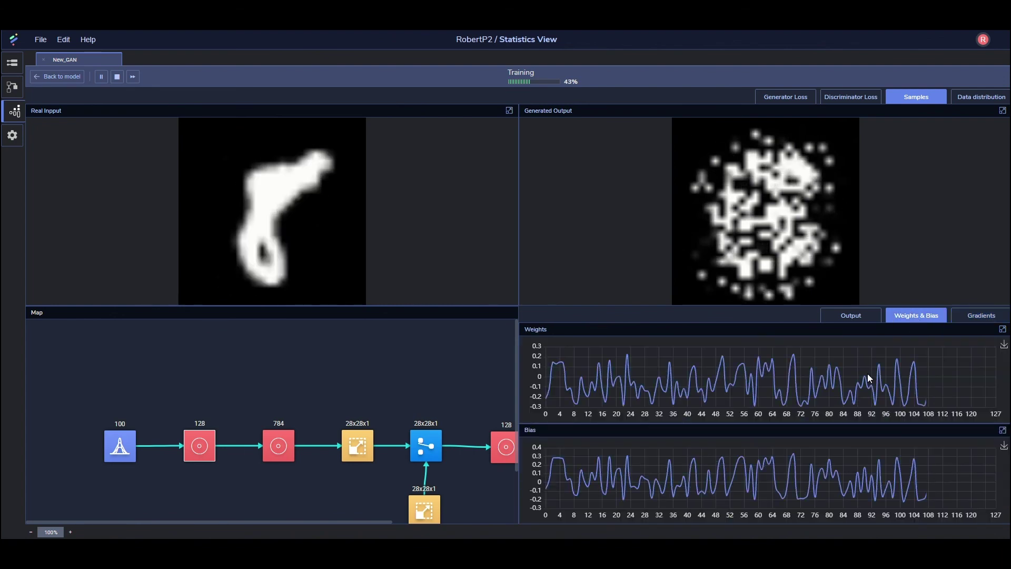